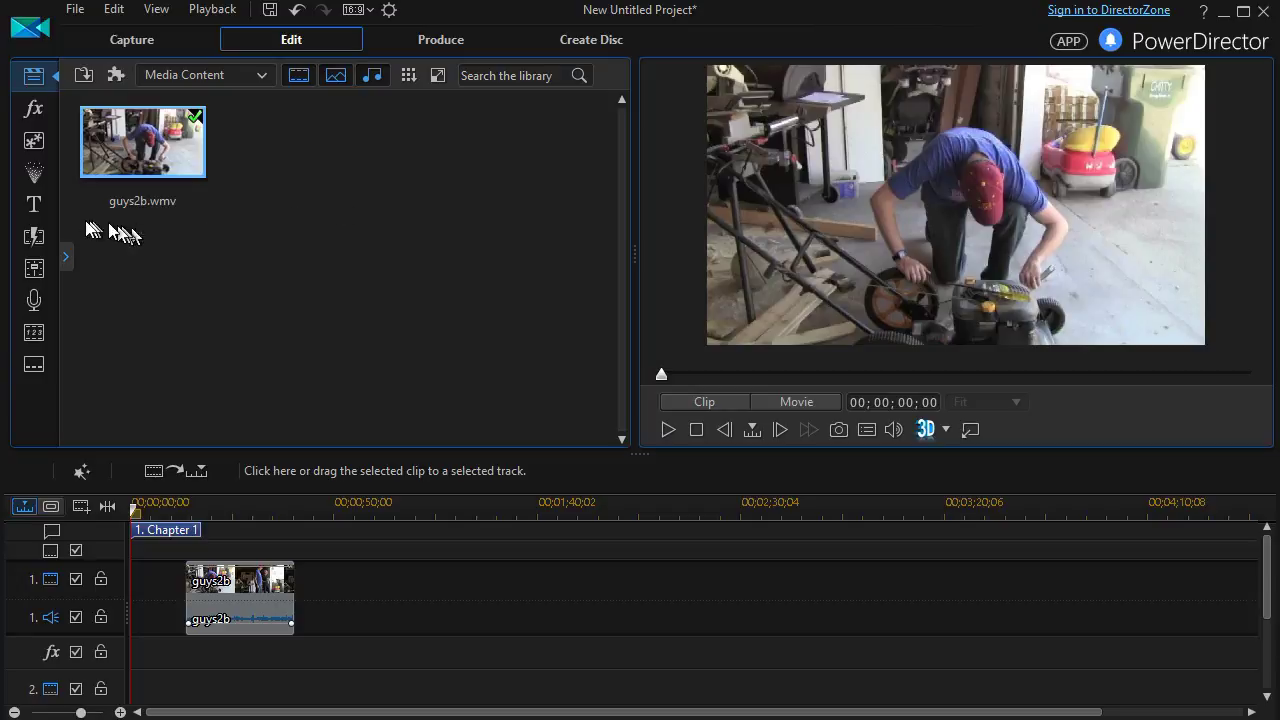
# Open the Title Room to list the title templates.
pyautogui.click(36, 207)
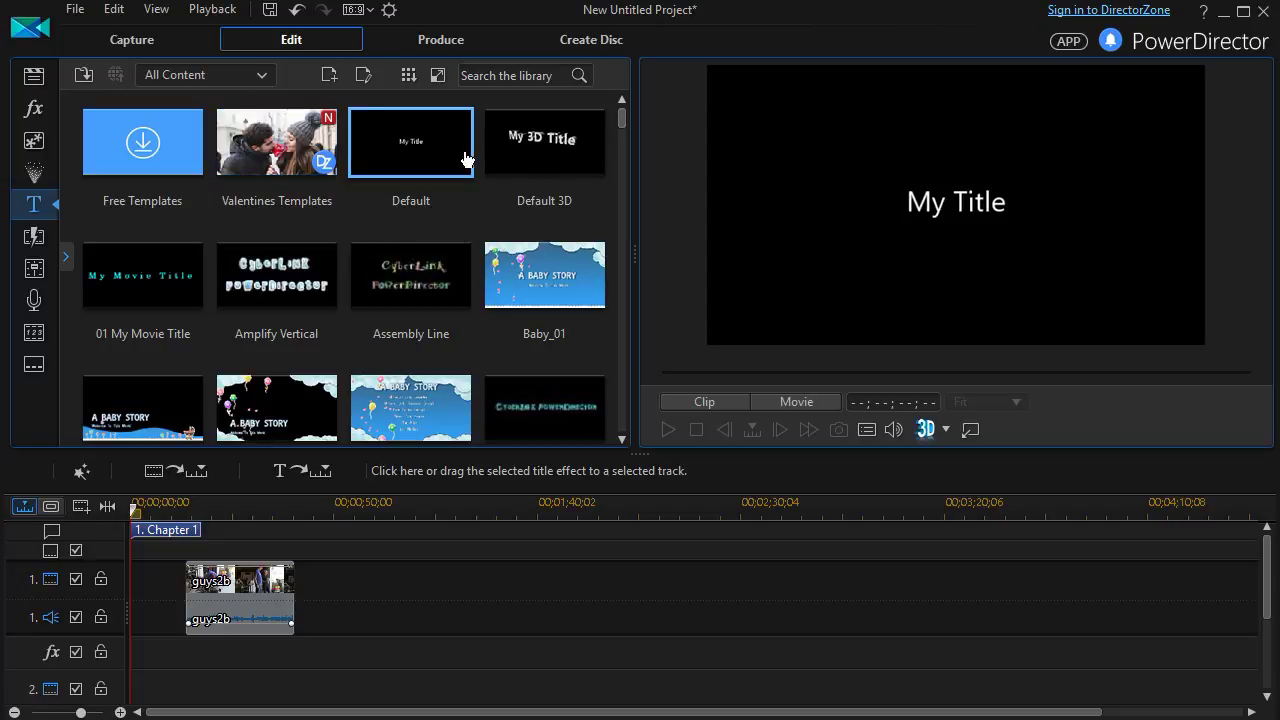
# Preview Default 3D, 01 My Movie Title, Amplify Vertical, Assembly Line, Brush_01 and Balloon Deflated, then select Flip.
pyautogui.click(553, 150)
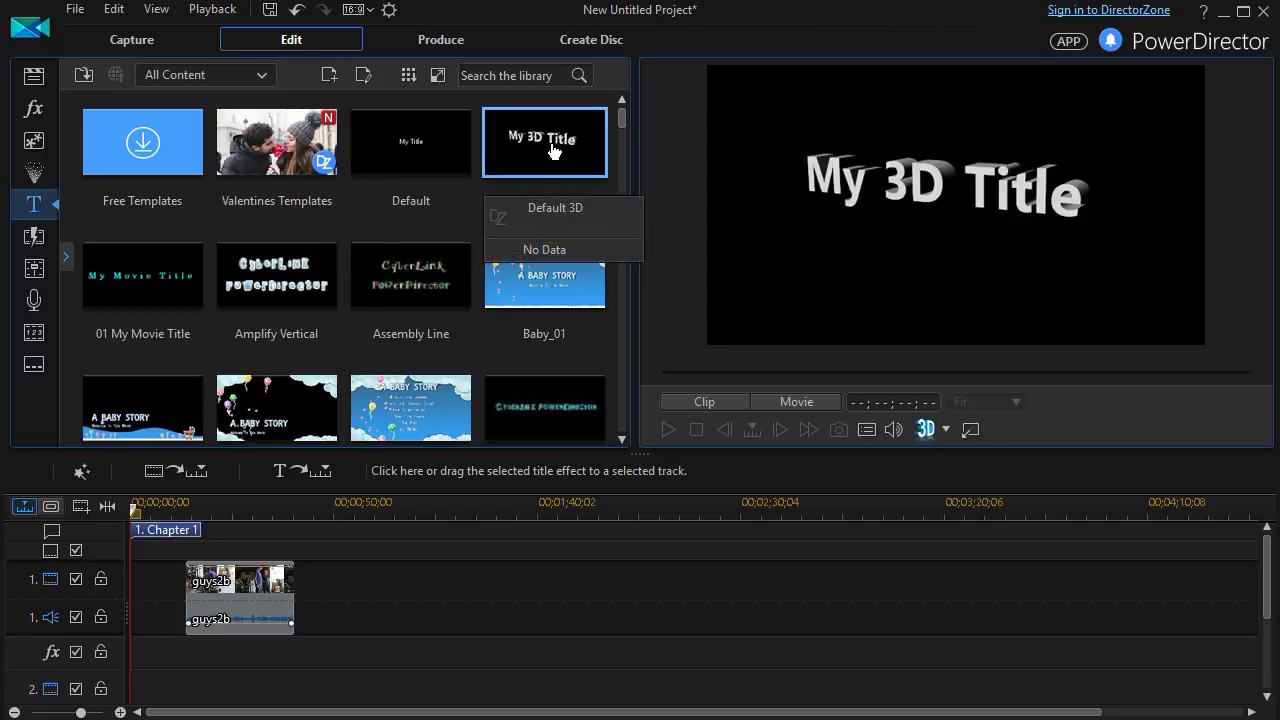
pyautogui.click(162, 286)
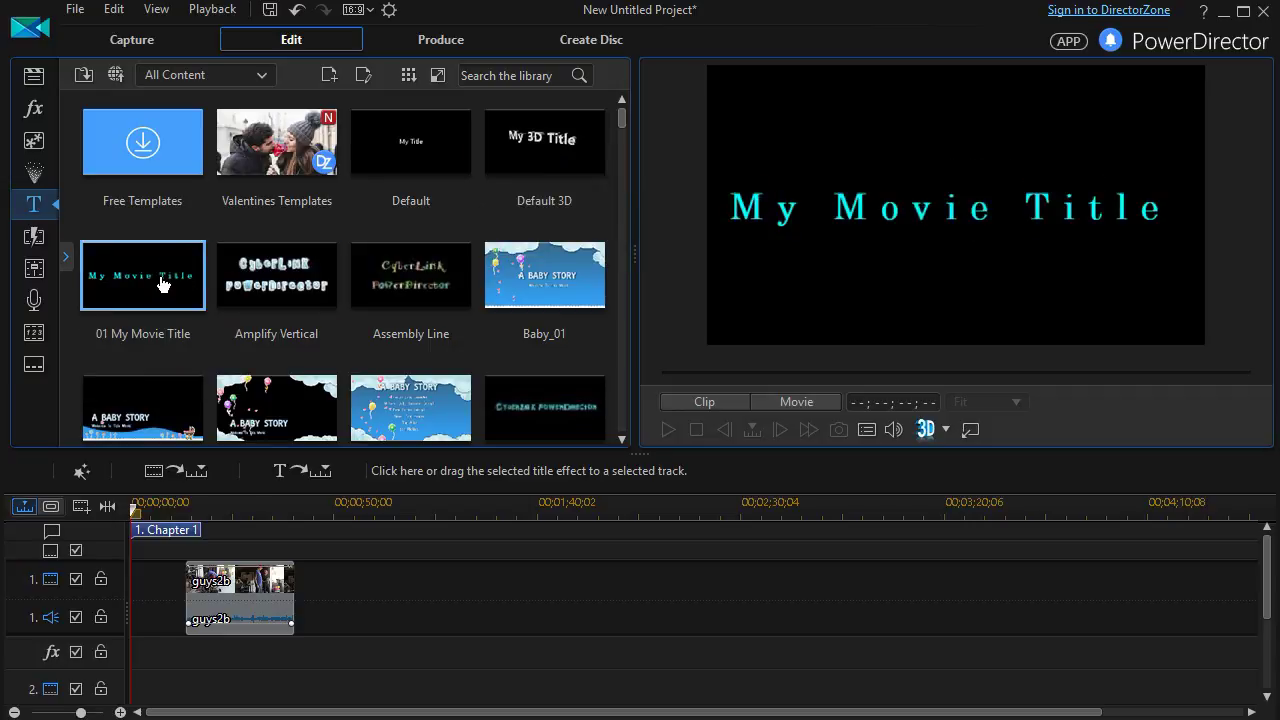
pyautogui.click(278, 286)
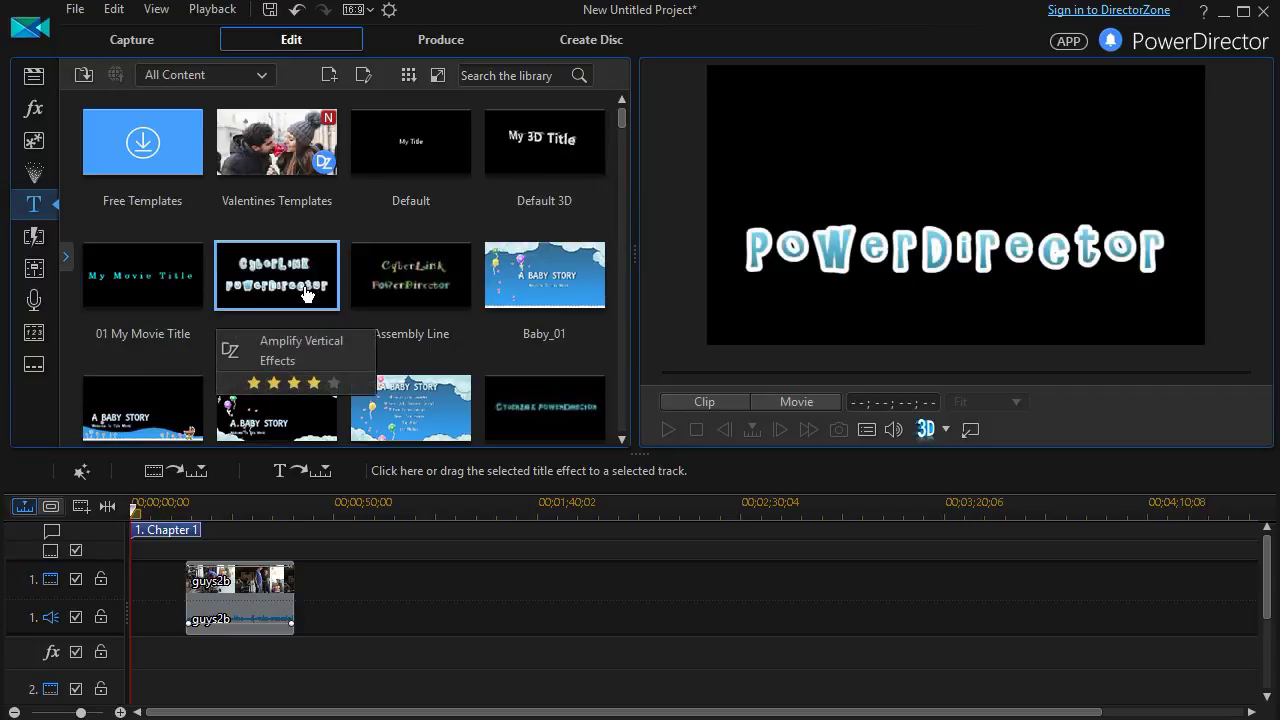
pyautogui.click(409, 272)
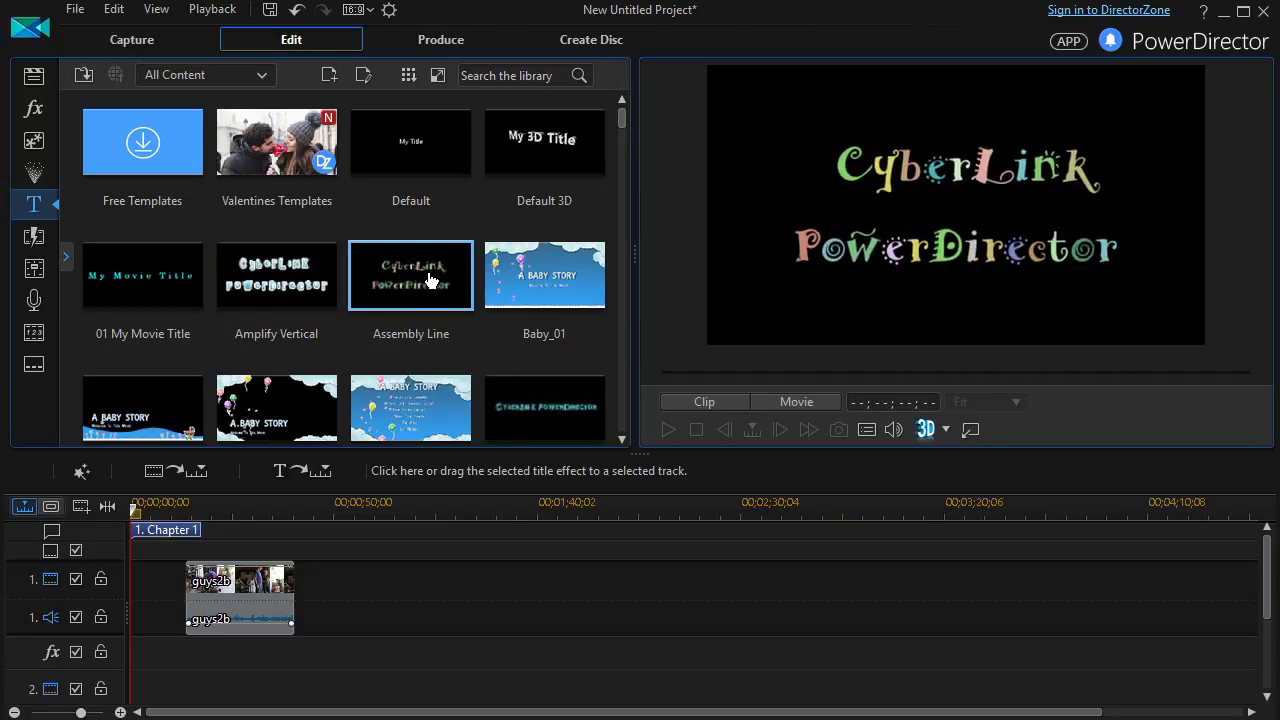
pyautogui.scroll(-5, 425, 278)
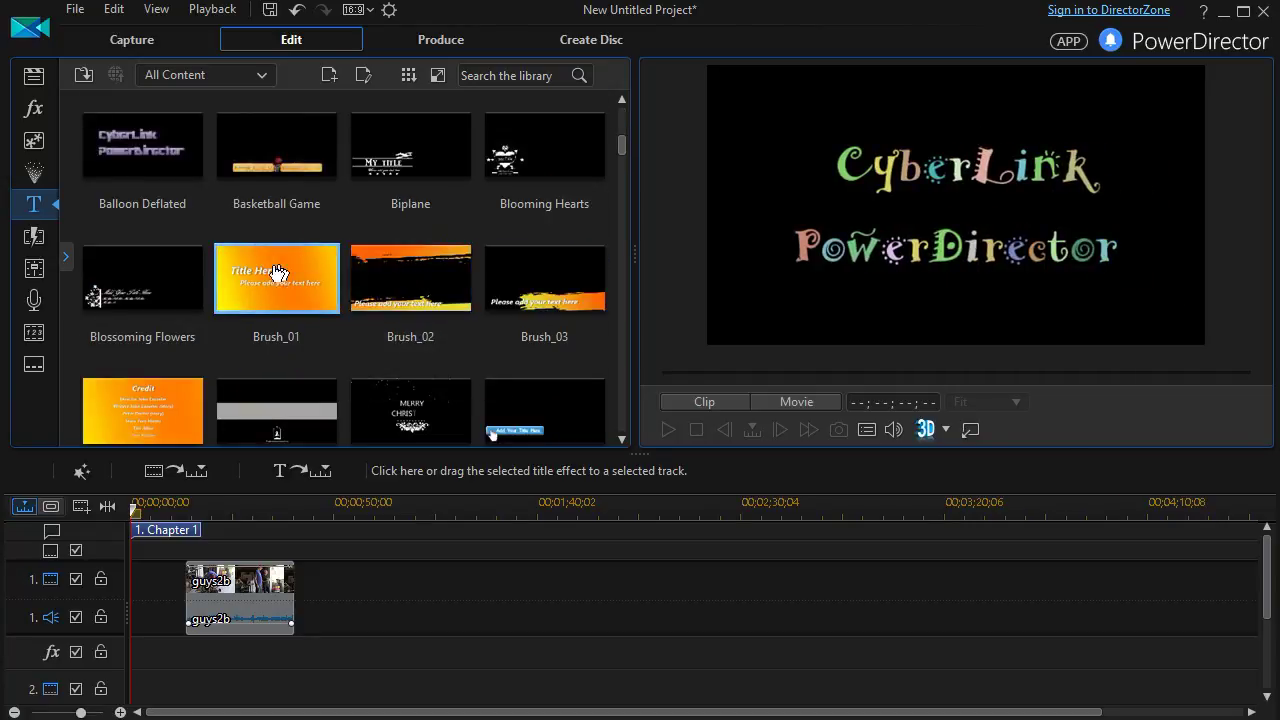
pyautogui.click(272, 275)
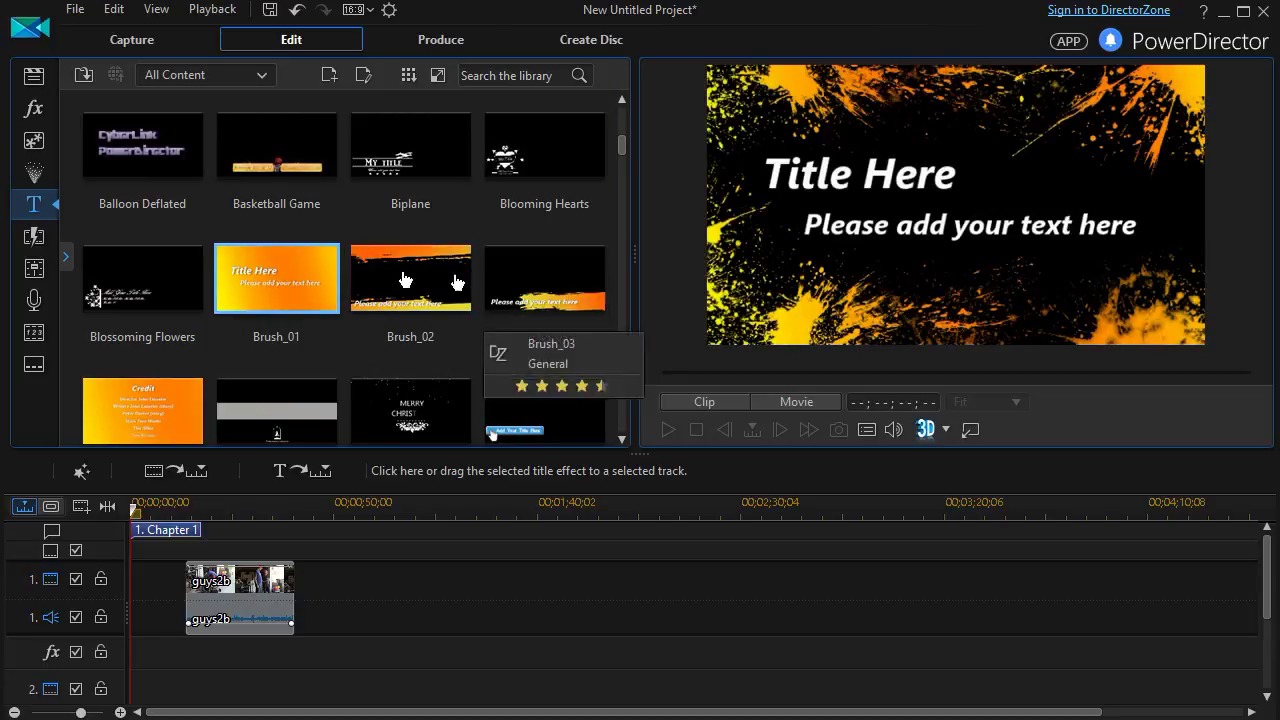
pyautogui.click(153, 137)
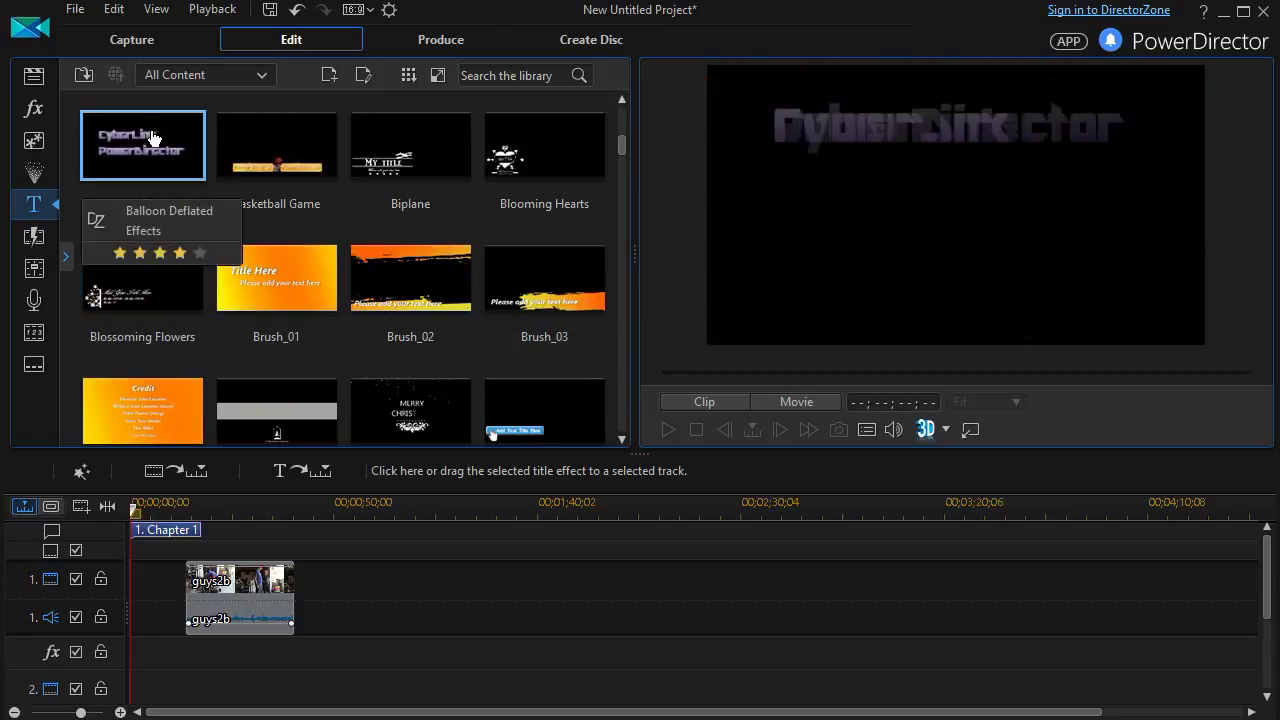
pyautogui.scroll(-3, 391, 248)
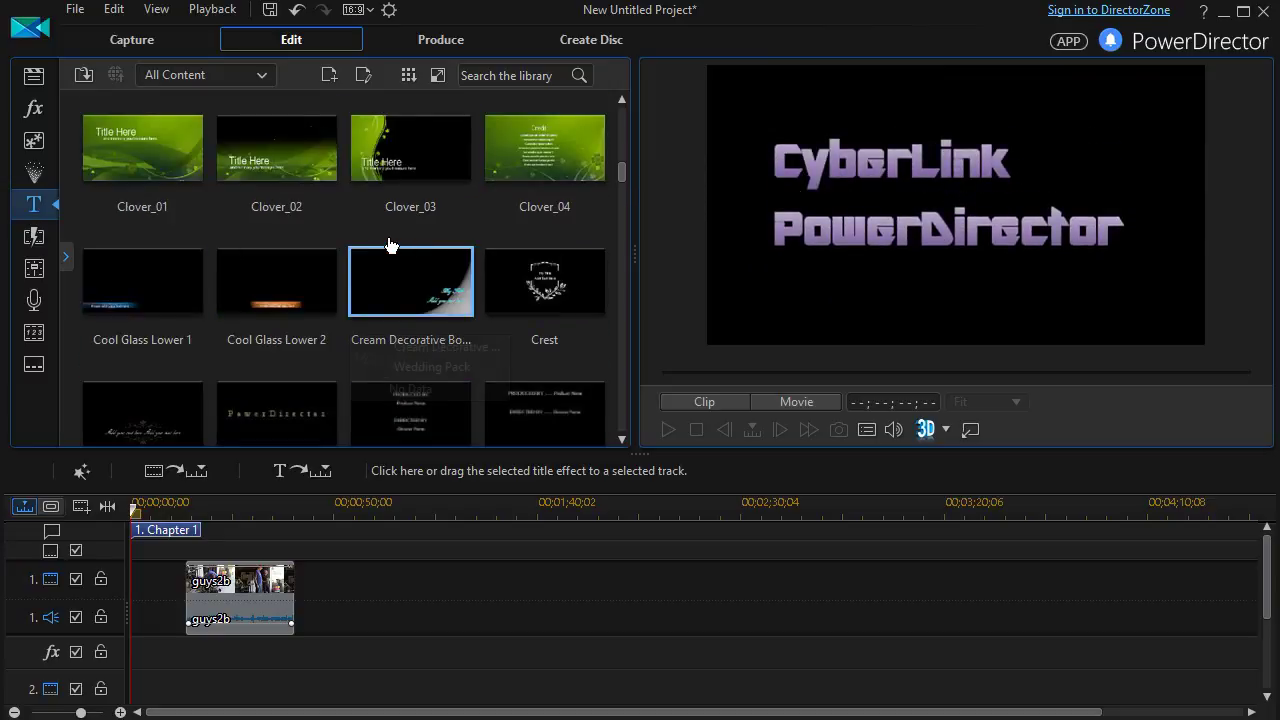
pyautogui.scroll(-3, 323, 306)
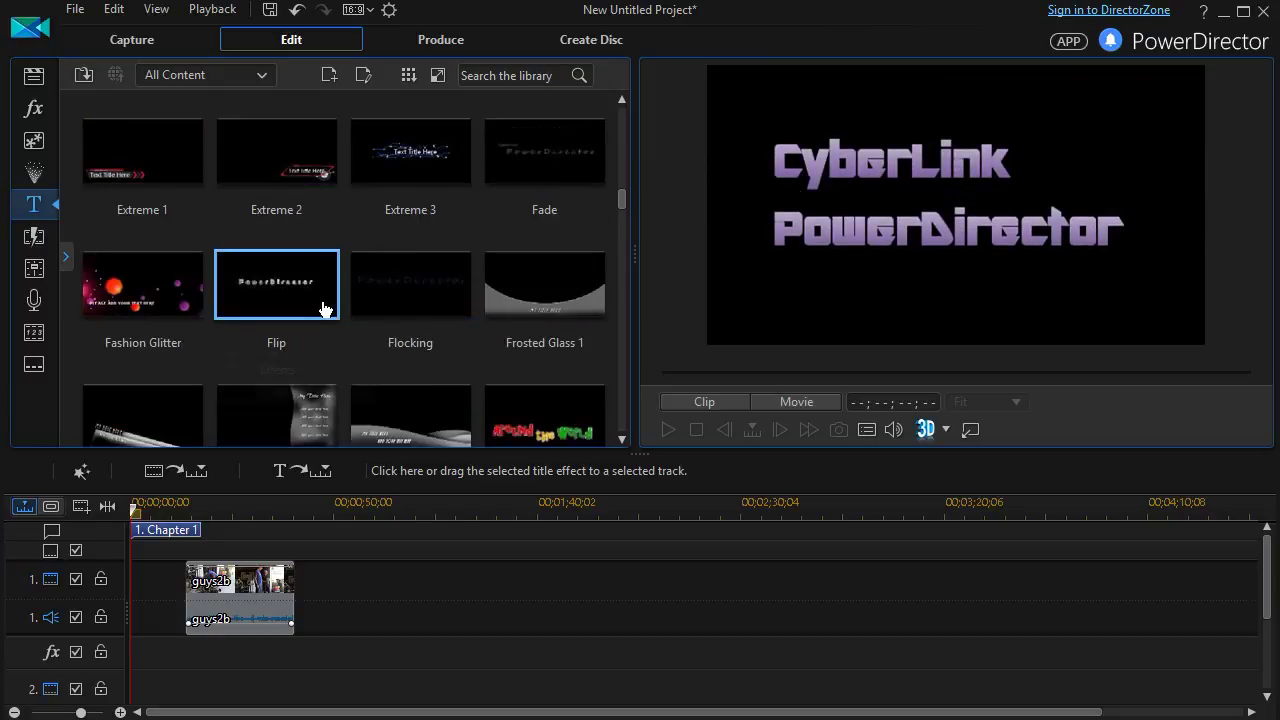
pyautogui.click(286, 290)
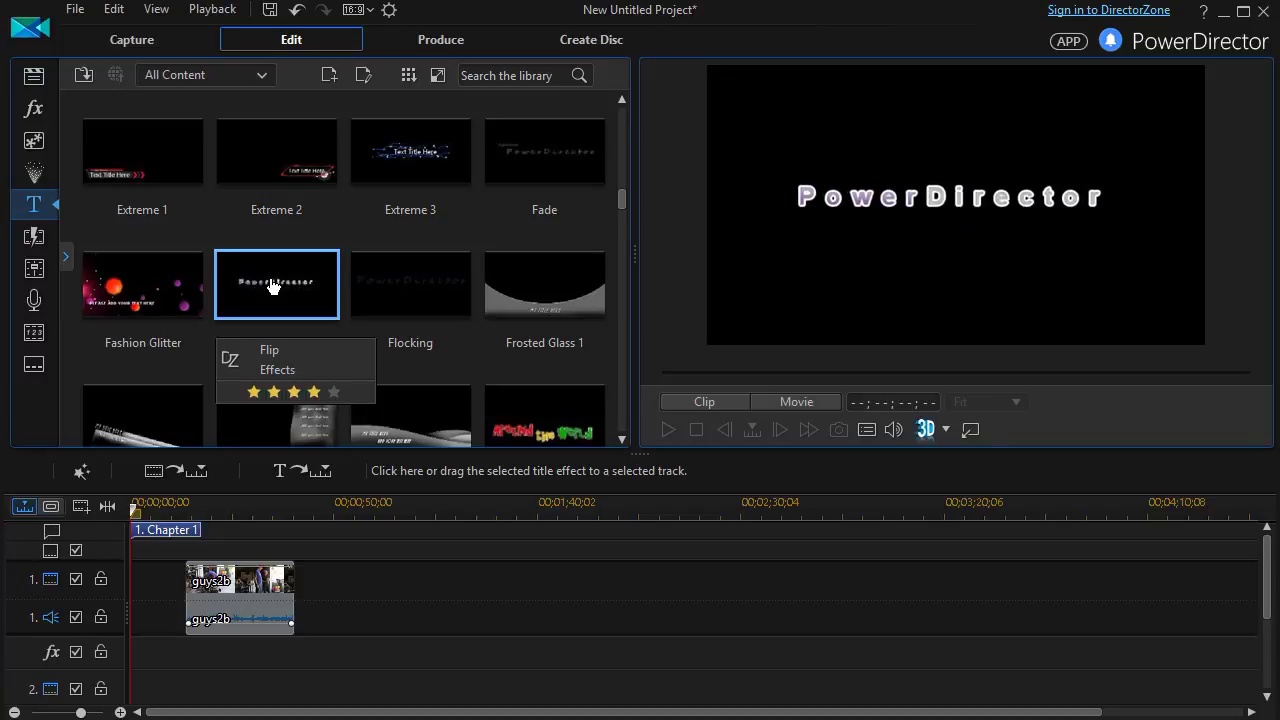
# Drag the Flip title onto track 1 at 0 seconds, ahead of guys2b.
pyautogui.moveTo(272, 286); pyautogui.dragTo(134, 585)
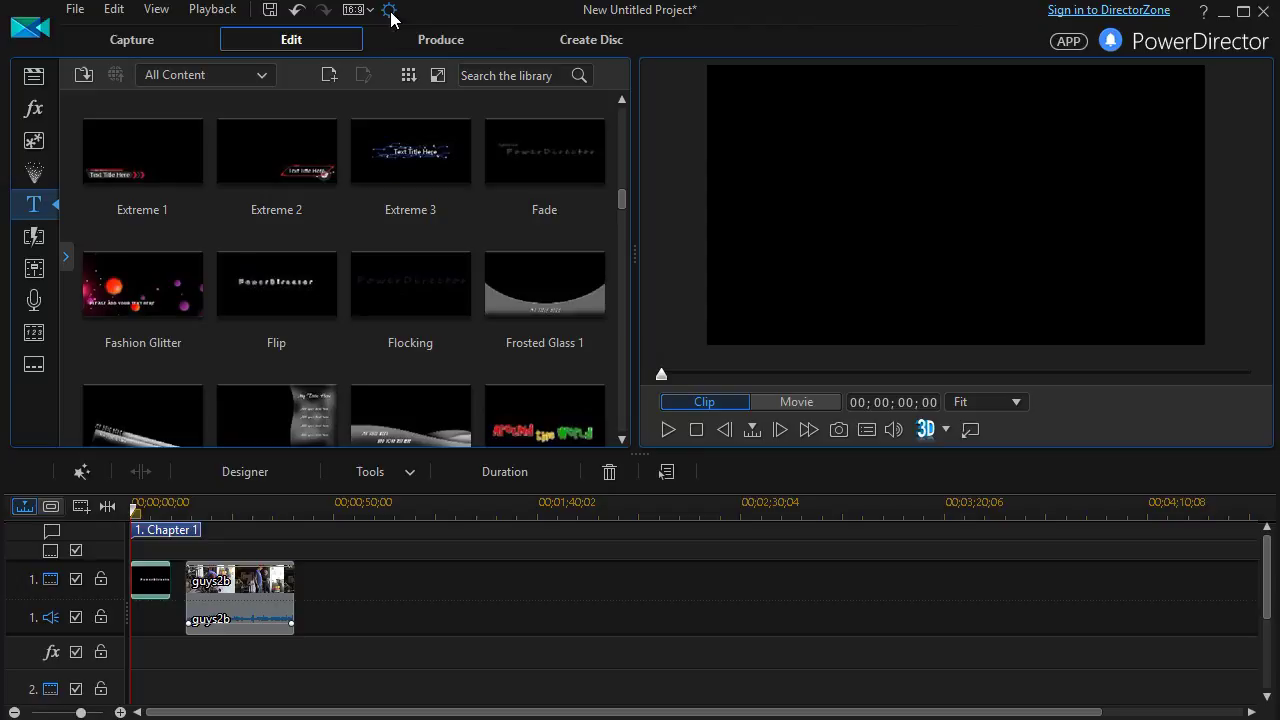
pyautogui.click(390, 11)
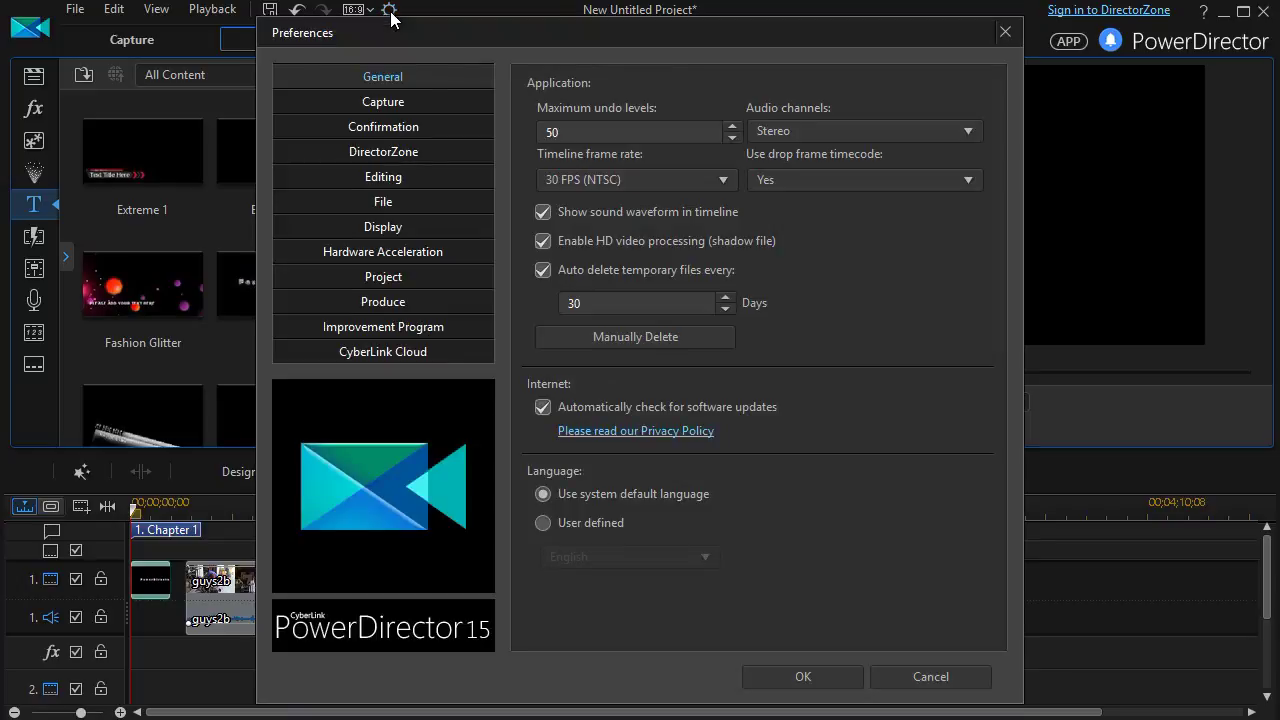
pyautogui.click(405, 176)
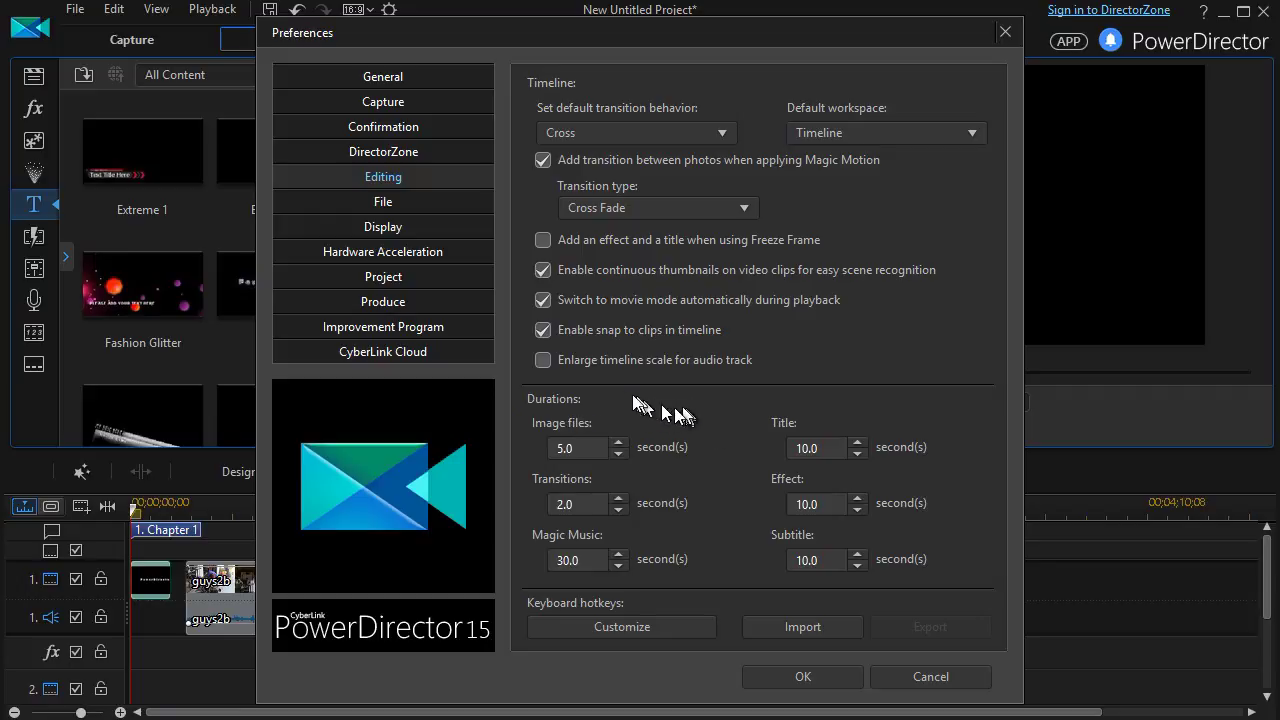
pyautogui.click(937, 678)
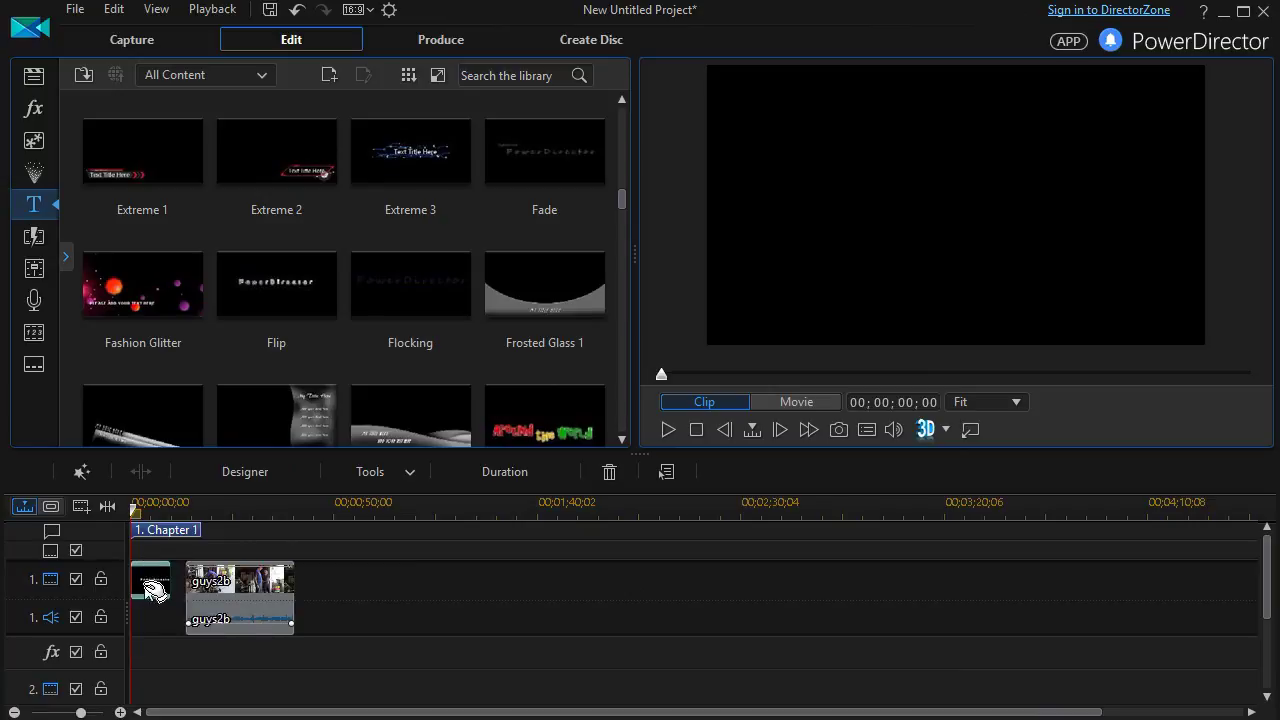
# Replace the Flip title's text with 'The Great Movie' in Title Designer and confirm.
pyautogui.moveTo(158, 588)
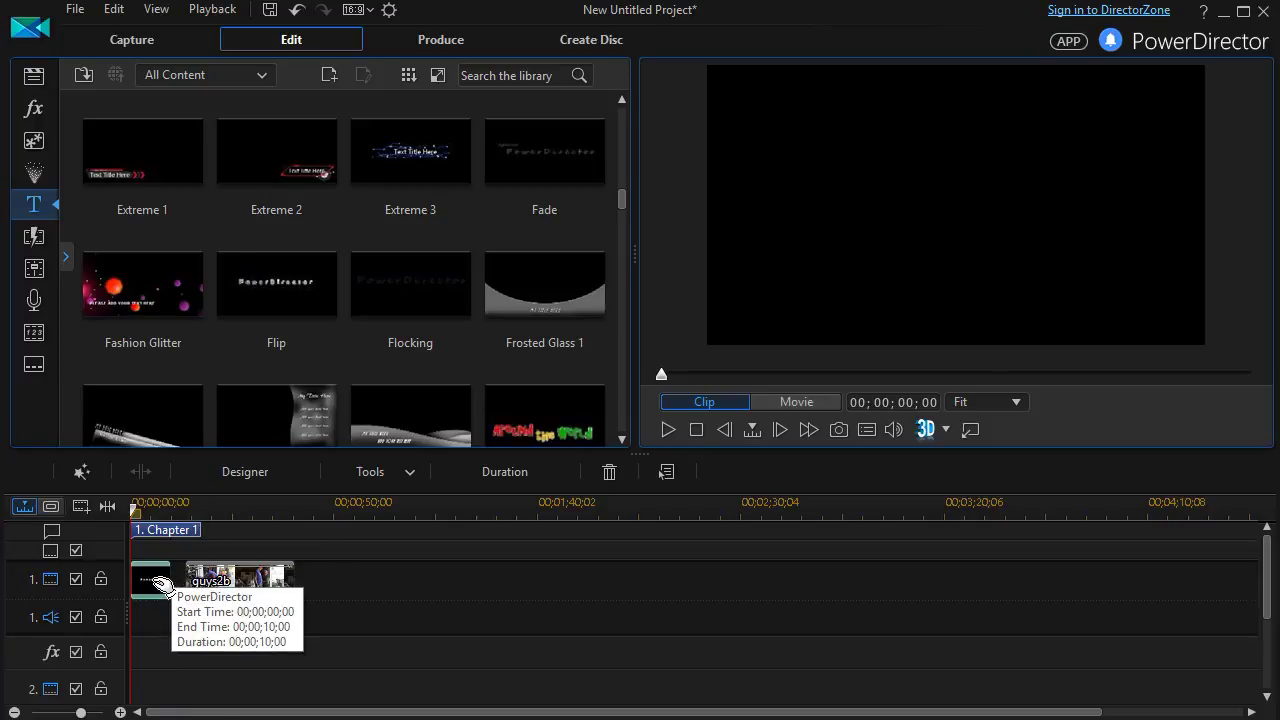
pyautogui.click(258, 471)
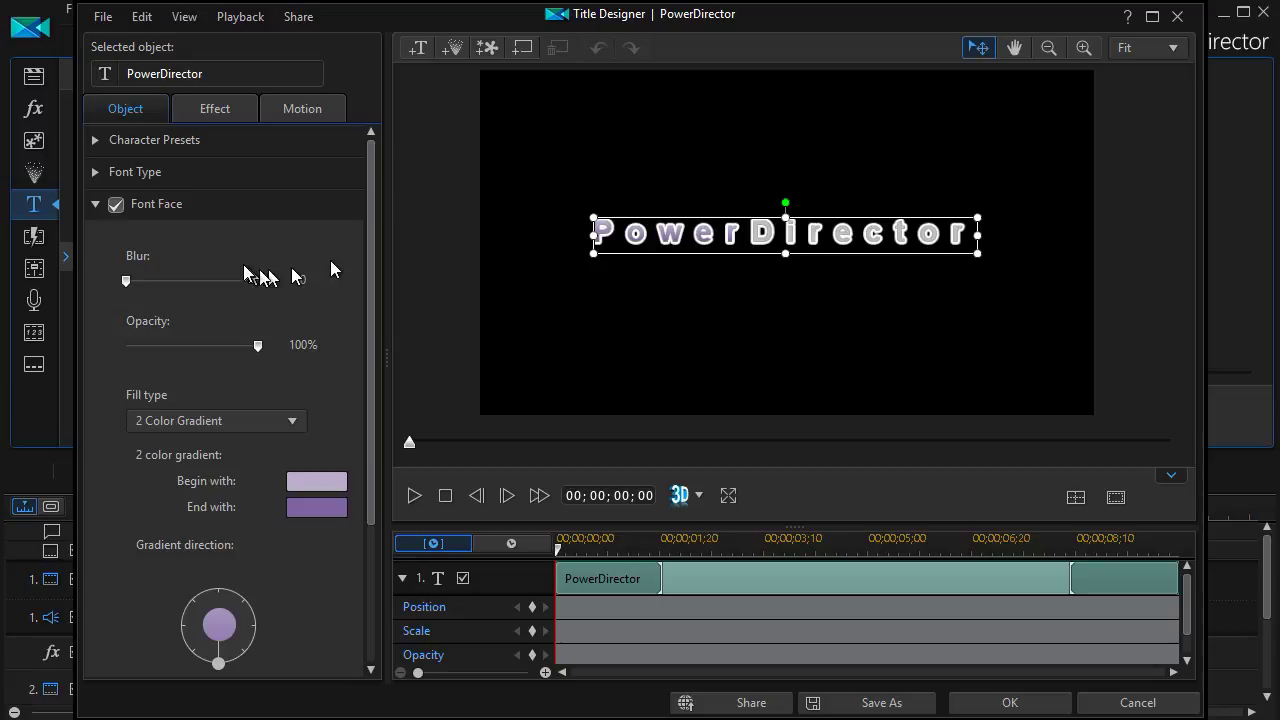
pyautogui.click(668, 238)
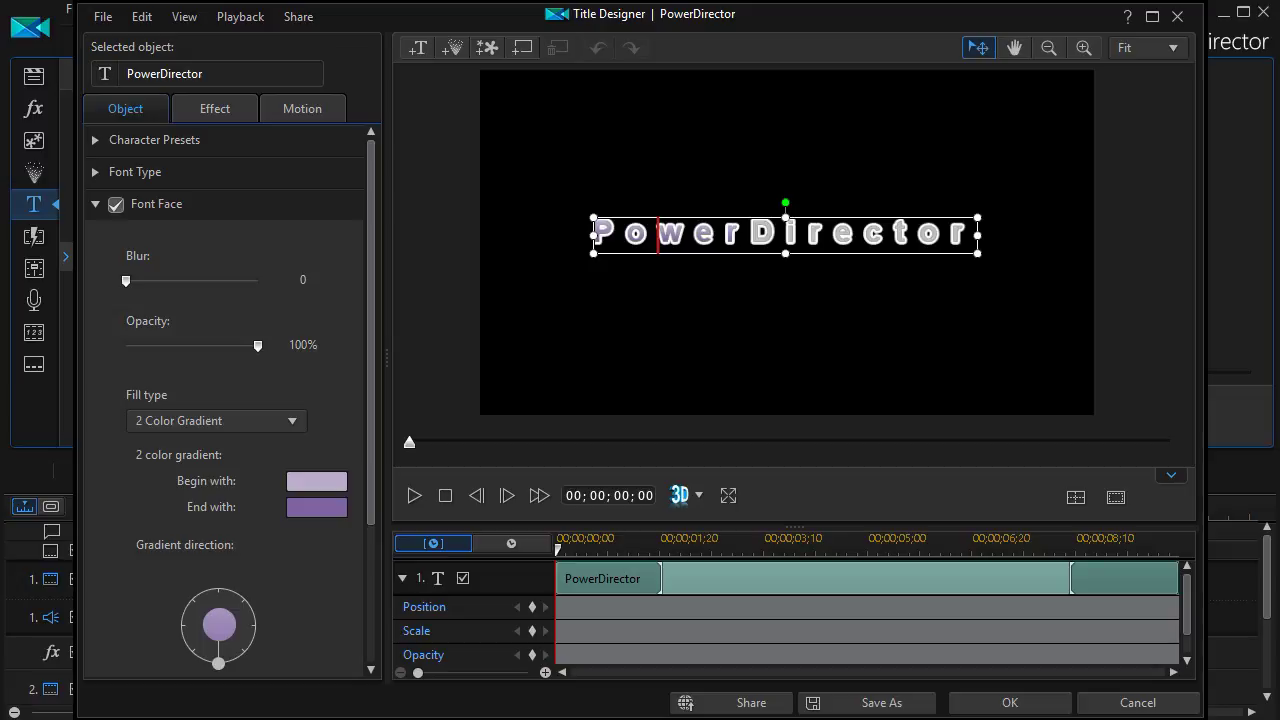
pyautogui.hotkey('ctrl', 'a')
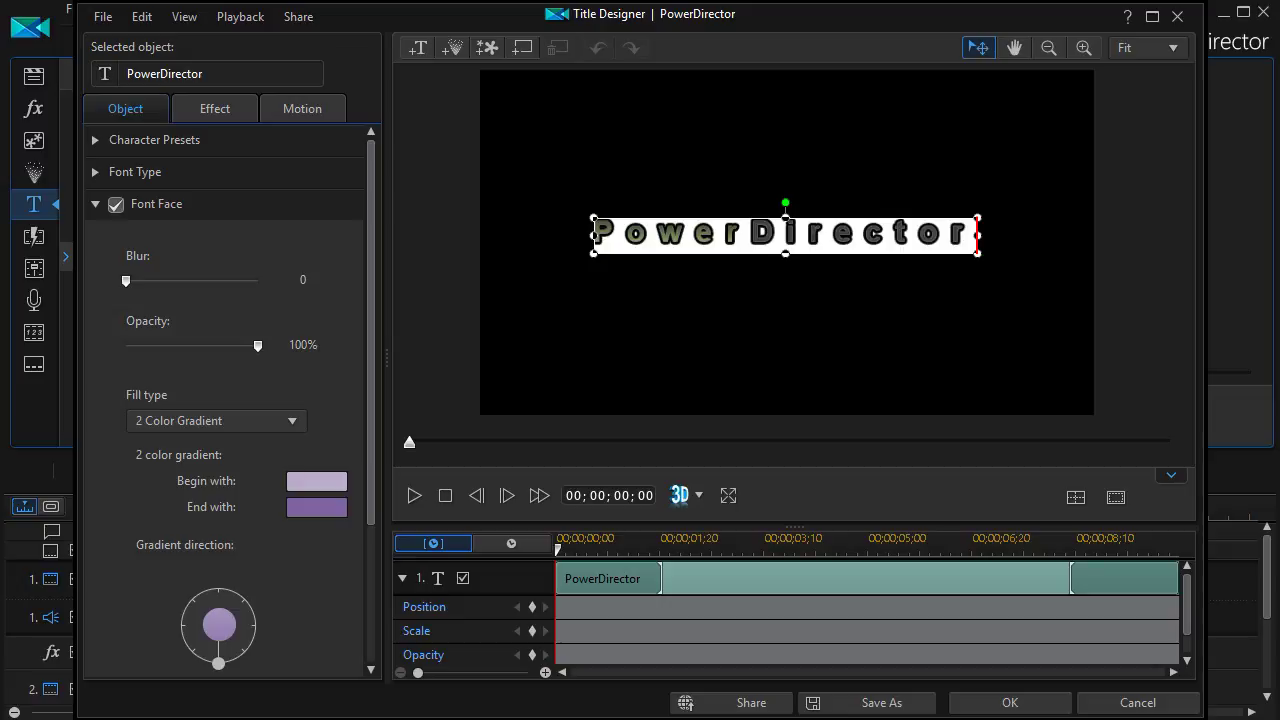
pyautogui.write('The')
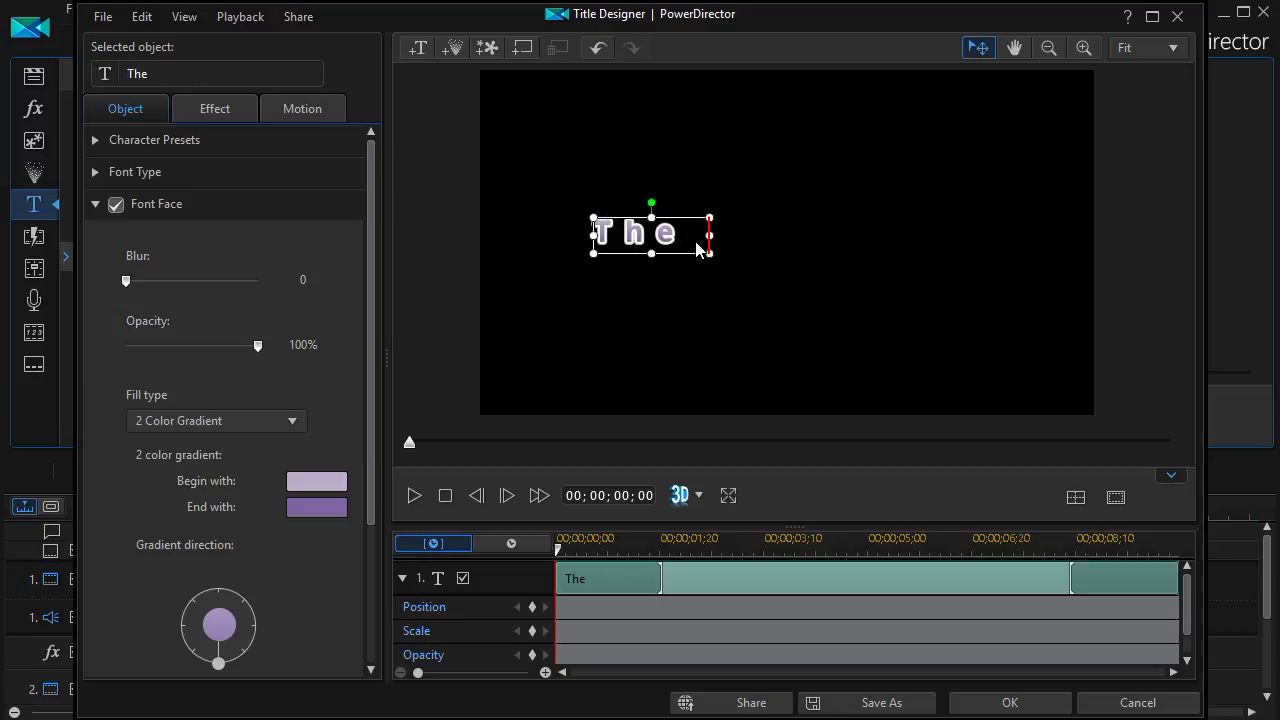
pyautogui.write(' Great')
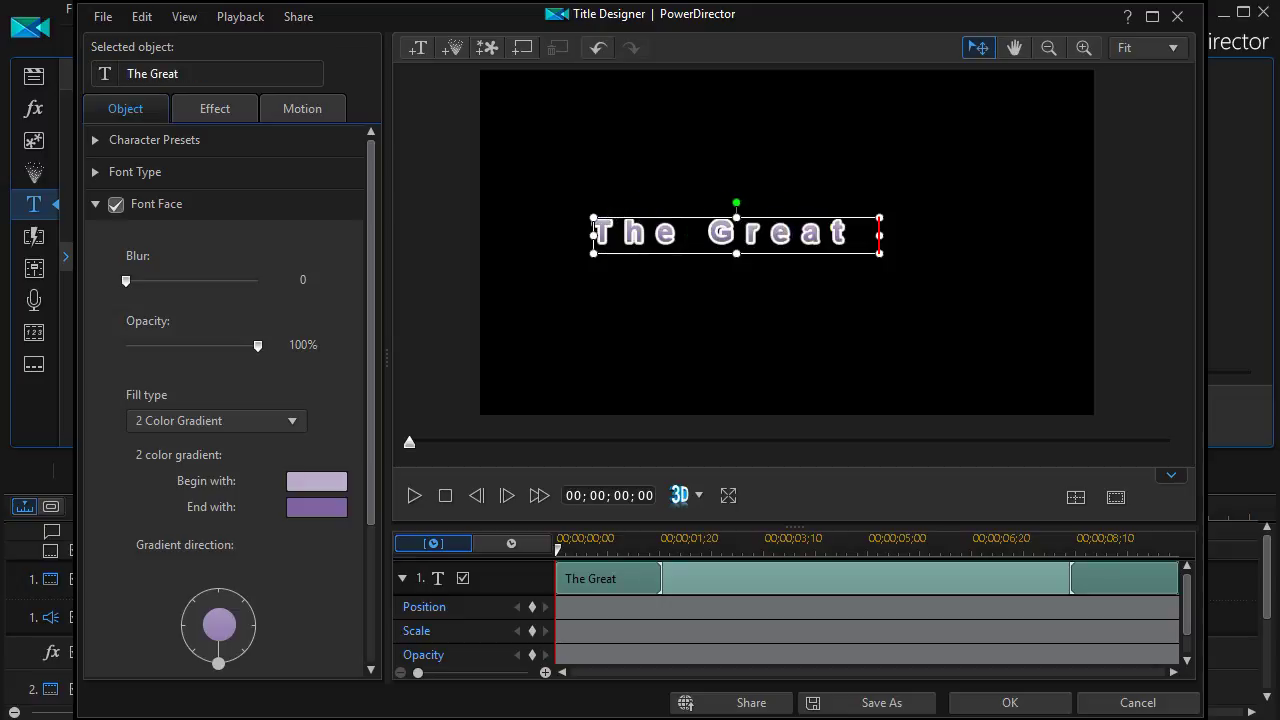
pyautogui.write(' Mov ie')
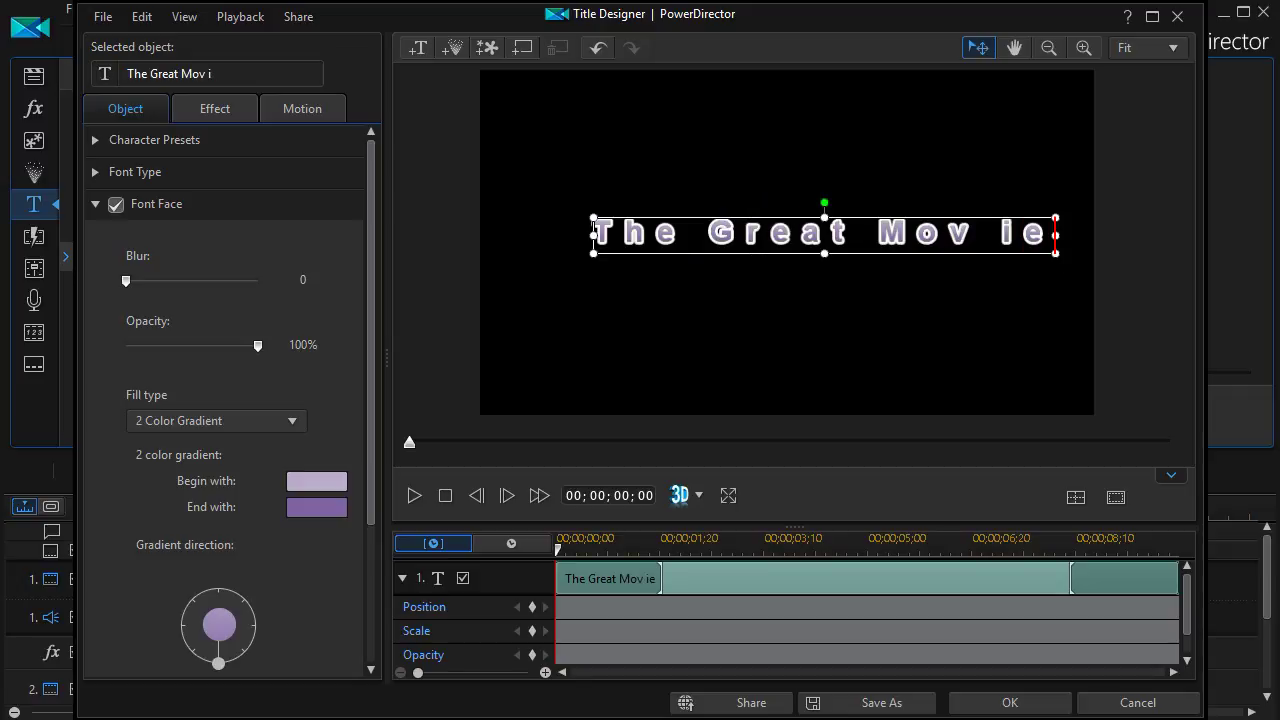
pyautogui.press('BackSpace')
pyautogui.press('BackSpace')
pyautogui.press('BackSpace')
pyautogui.write('ie')
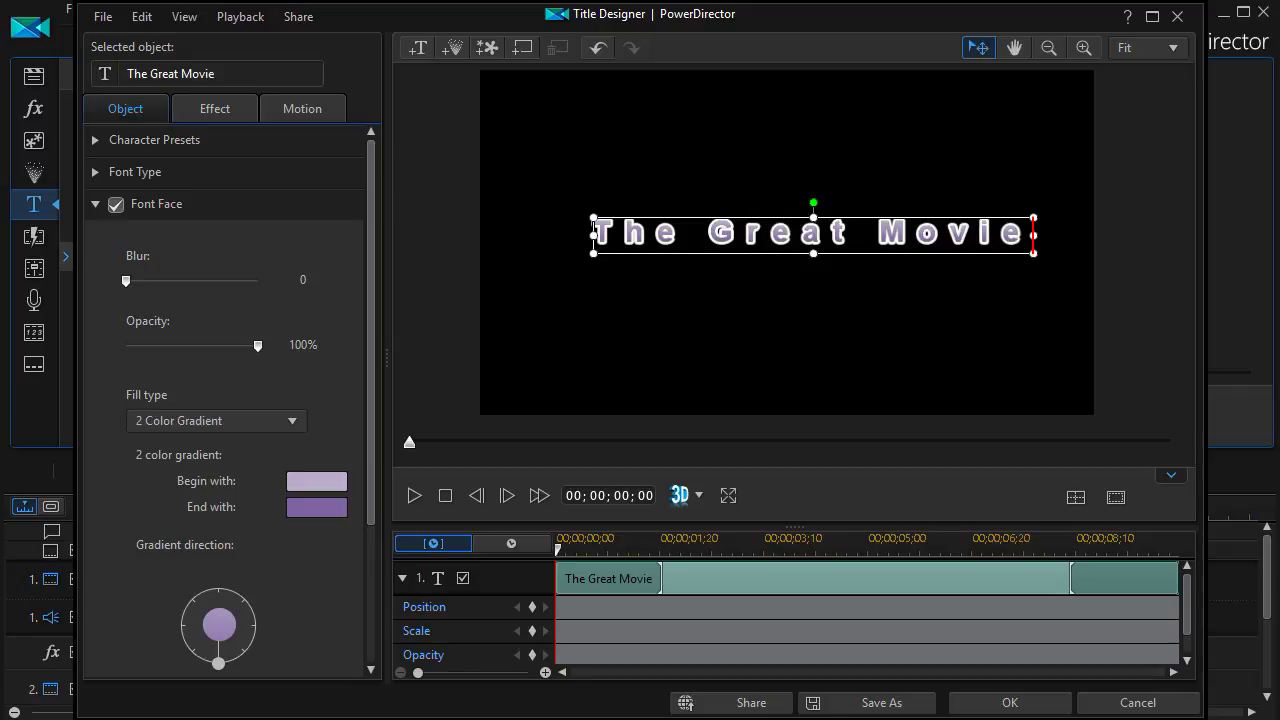
pyautogui.click(1010, 703)
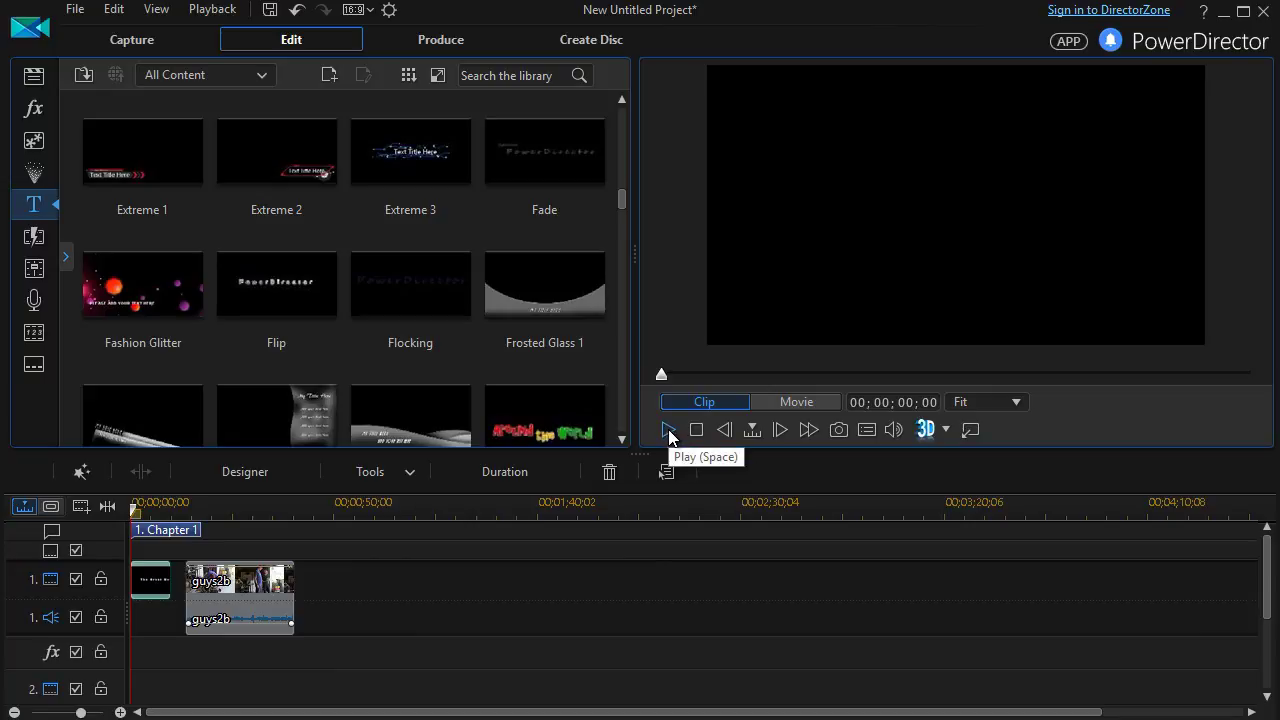
# Play the project to review the title, pausing about 15 seconds in.
pyautogui.click(668, 430)
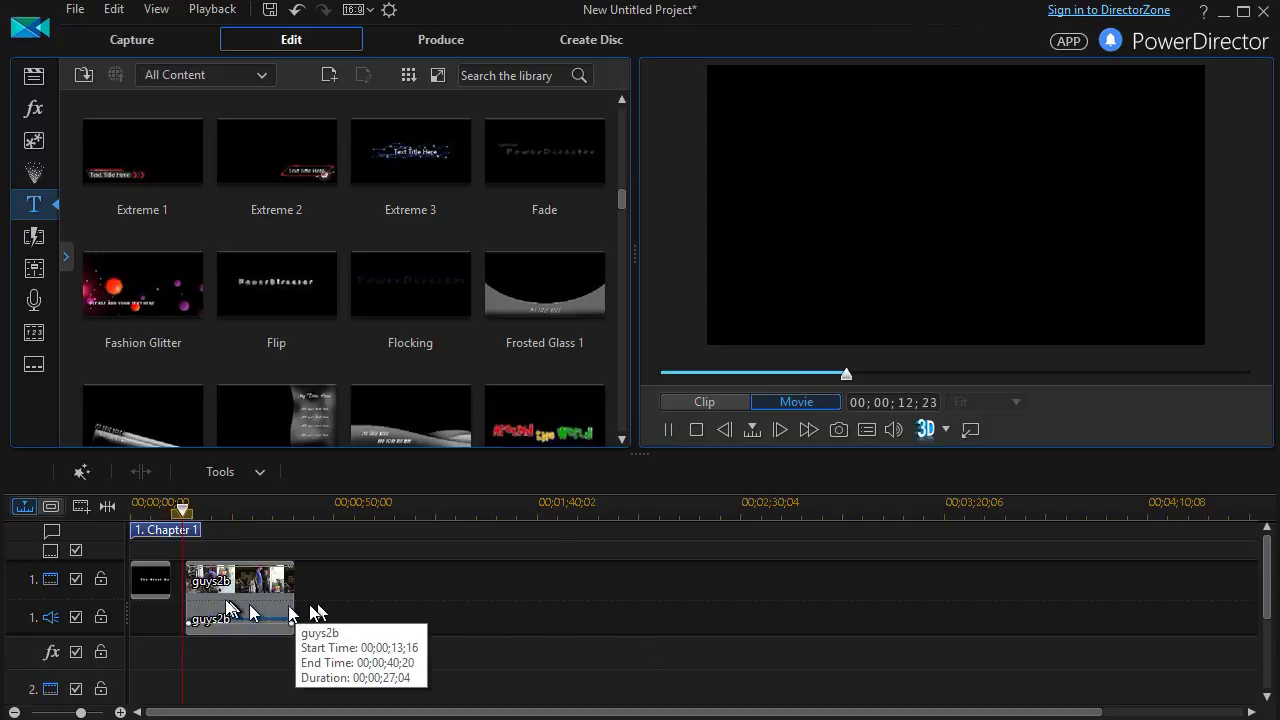
pyautogui.click(670, 430)
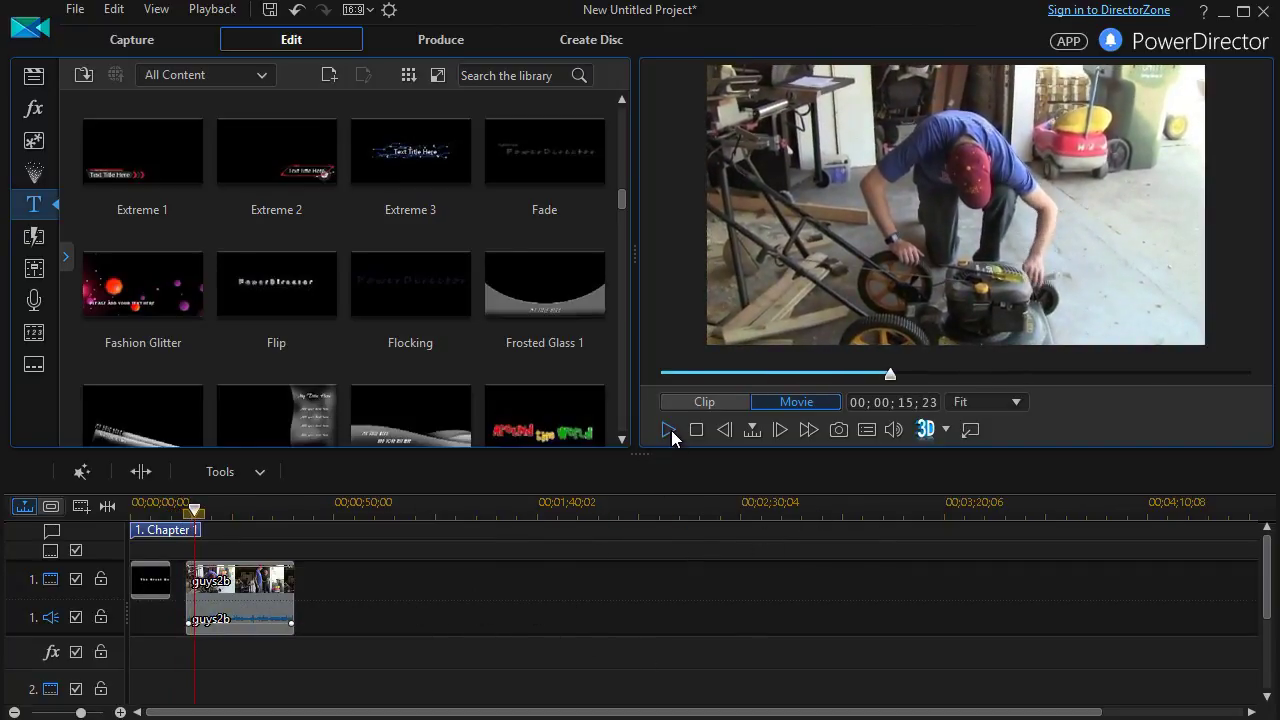
pyautogui.click(158, 585)
# Remove The Great Movie title clip from the timeline.
pyautogui.rightClick(160, 584)
pyautogui.moveTo(220, 597)
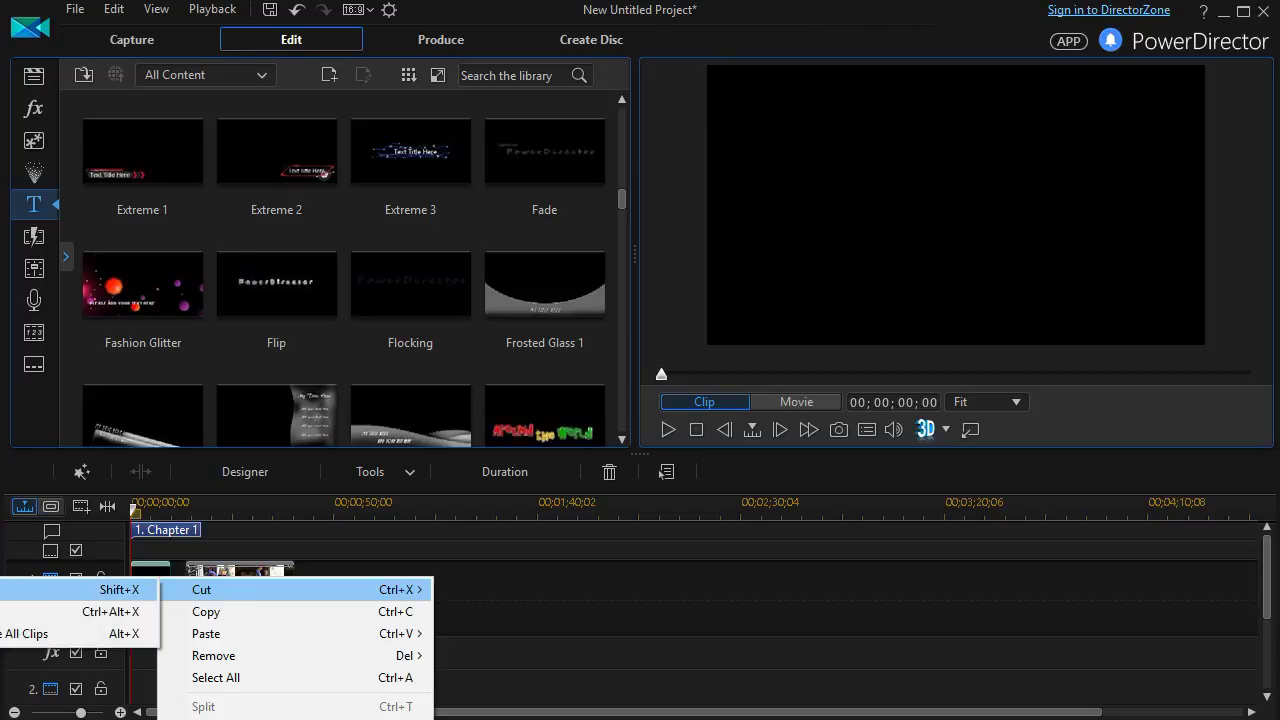
pyautogui.click(110, 589)
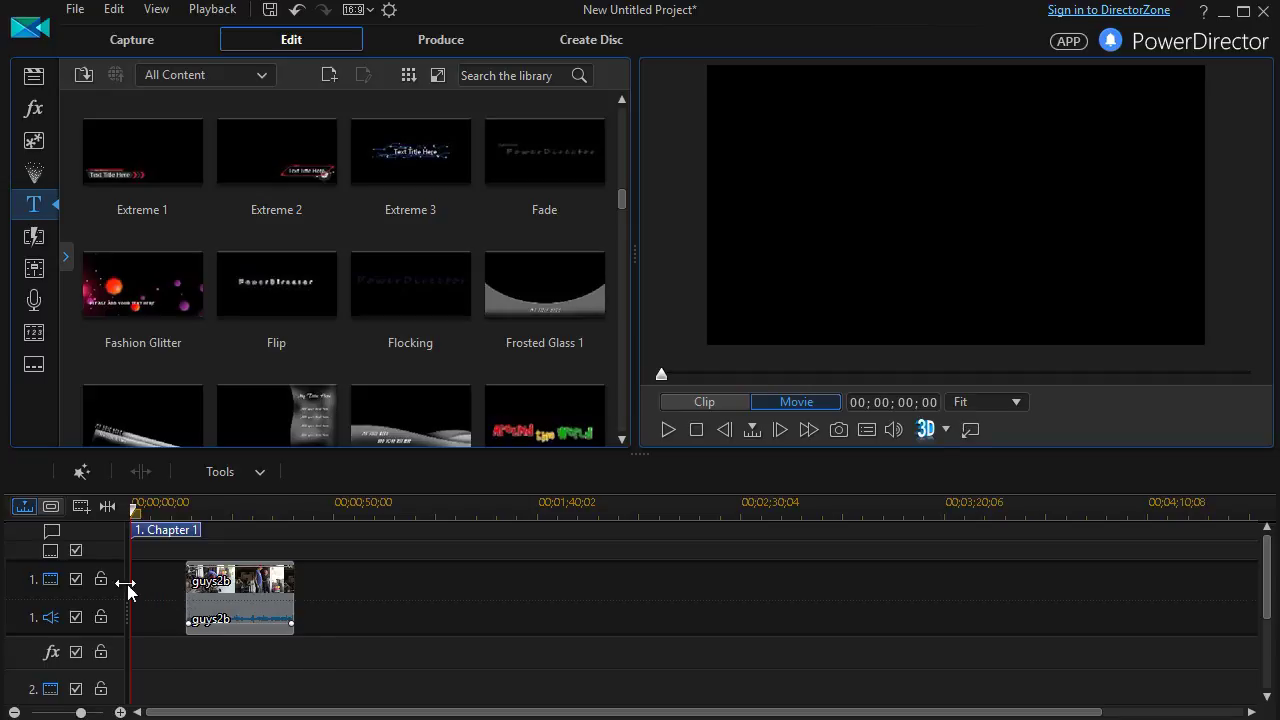
# Place the In Action 2 title template at the start of track 1.
pyautogui.scroll(-3, 435, 292)
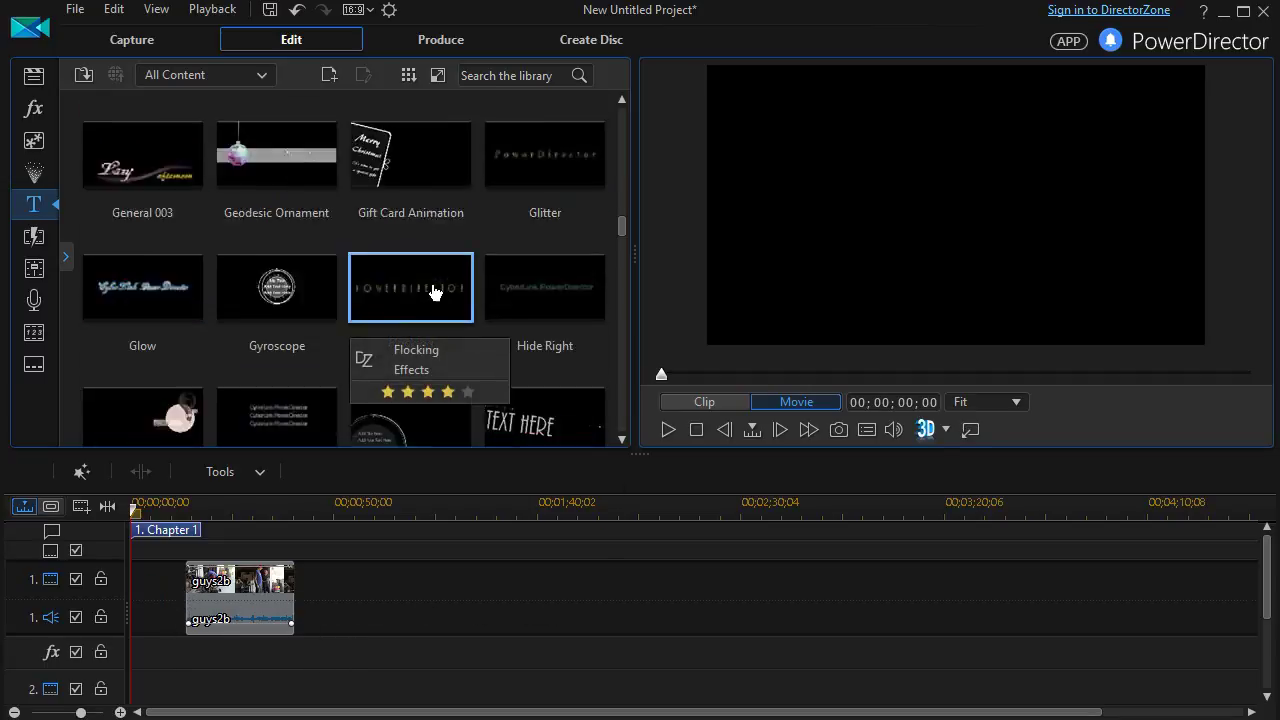
pyautogui.scroll(-2, 435, 292)
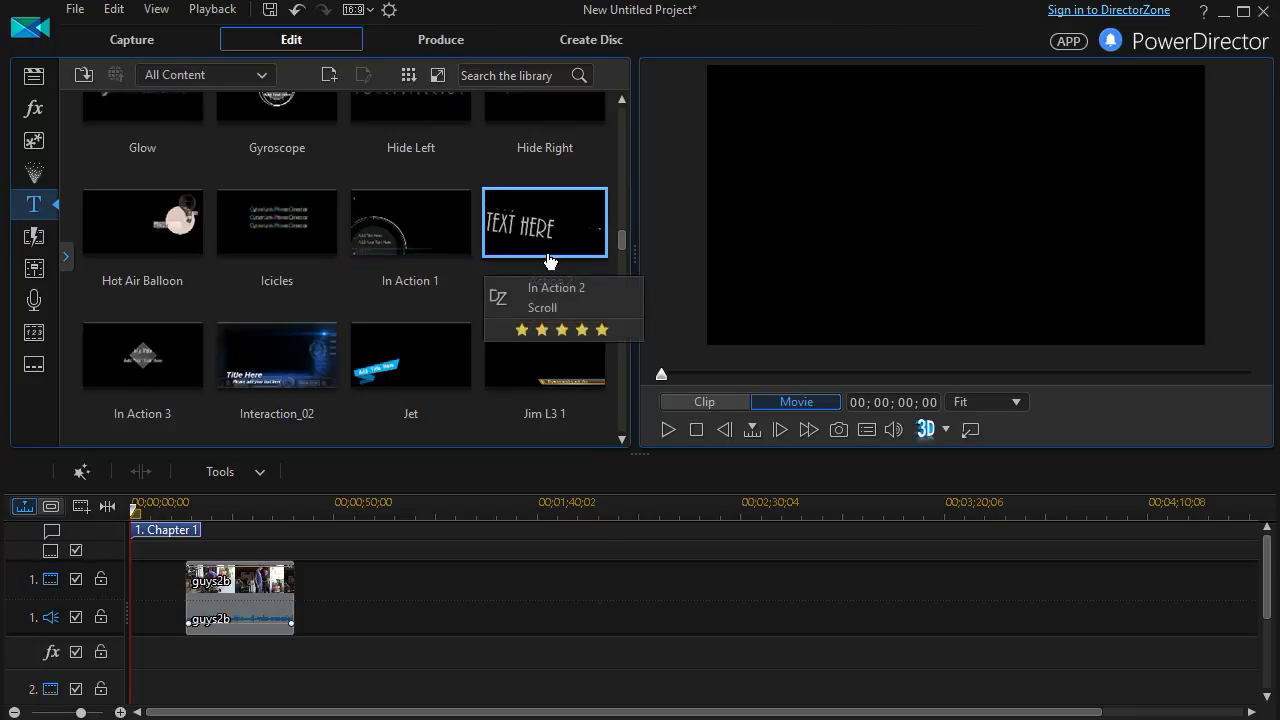
pyautogui.moveTo(543, 229); pyautogui.dragTo(128, 607)
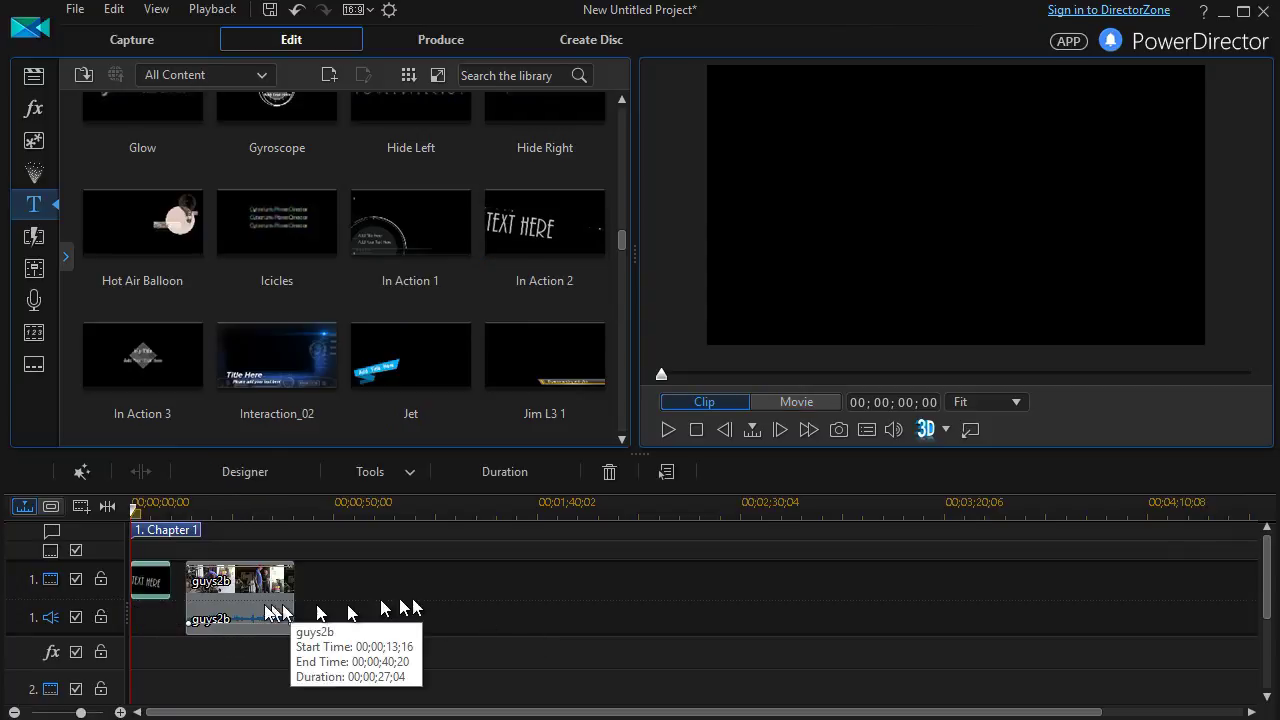
pyautogui.click(249, 472)
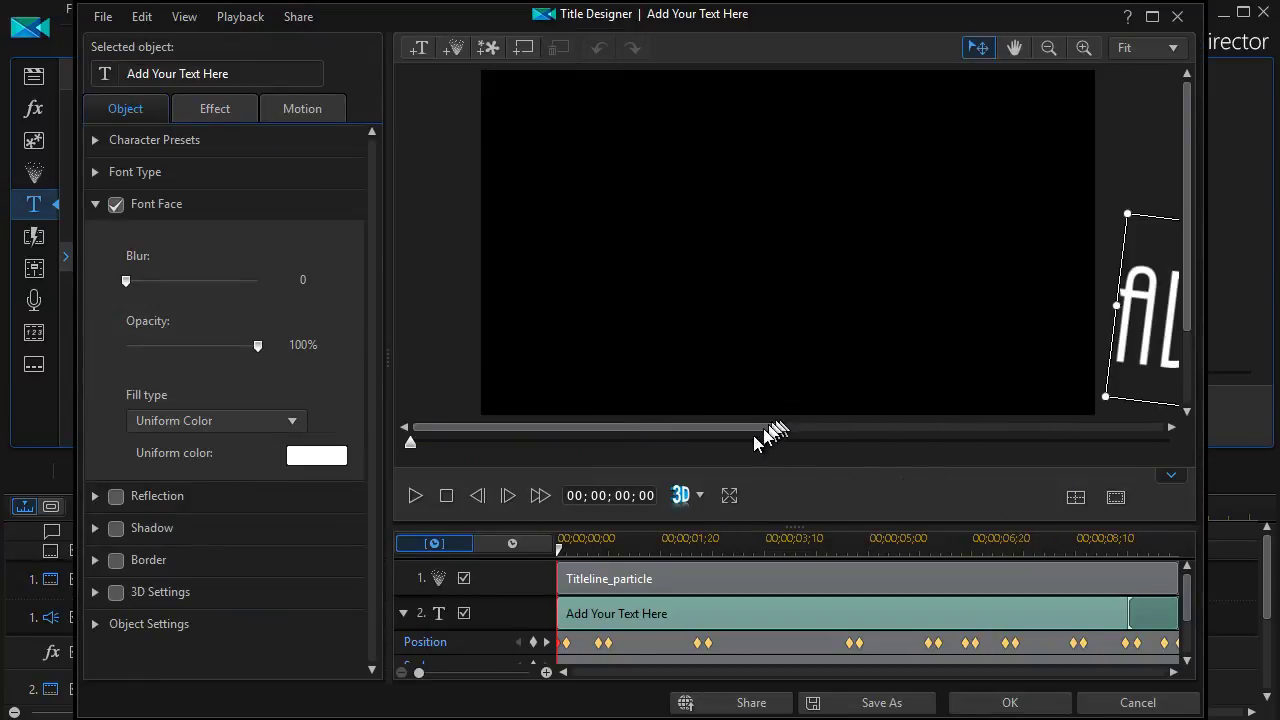
# Replace the In Action 2 title text with 'A fabulous movie' and confirm.
pyautogui.moveTo(756, 437); pyautogui.dragTo(994, 457)
pyautogui.doubleClick(745, 354)
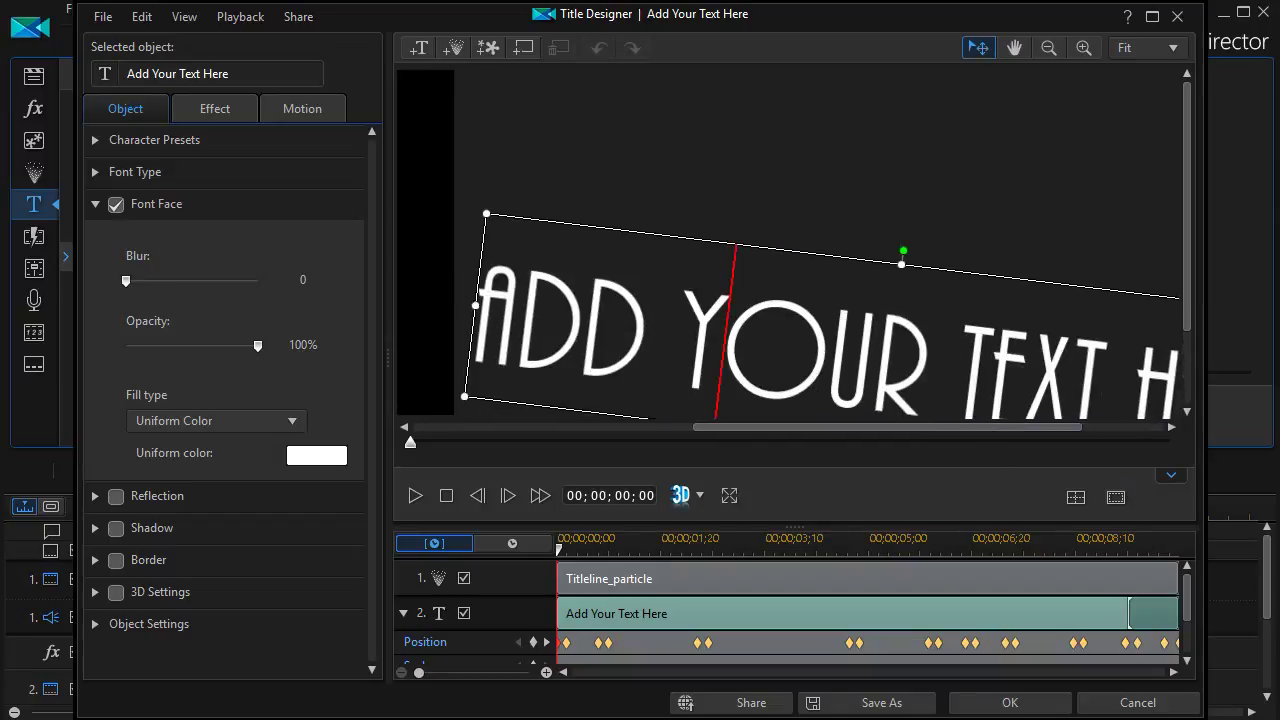
pyautogui.hotkey('ctrl', 'a')
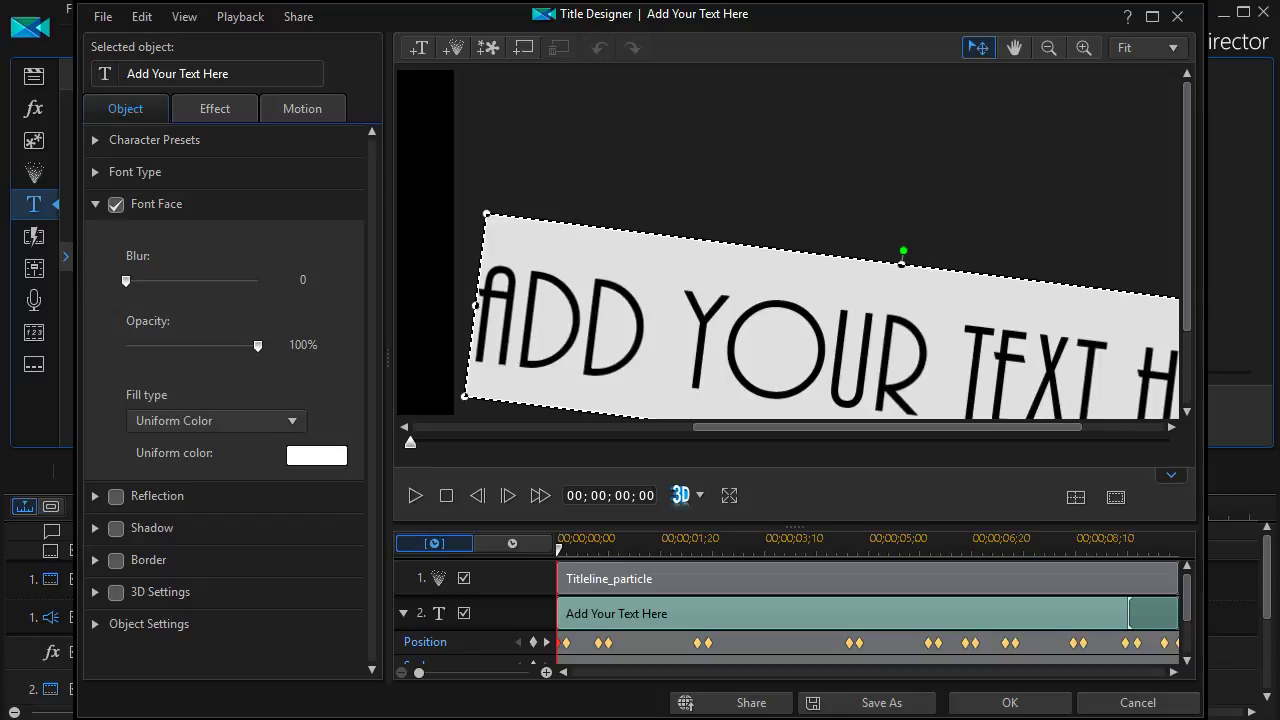
pyautogui.write('A f')
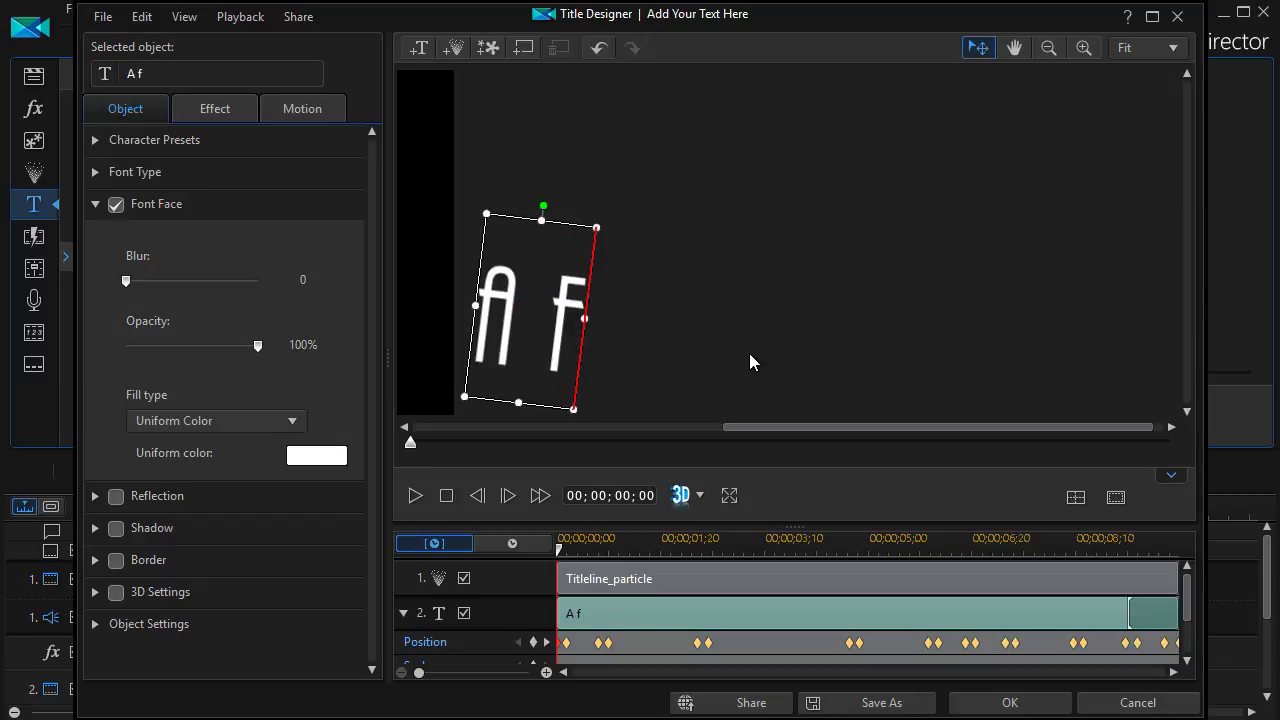
pyautogui.write('abu')
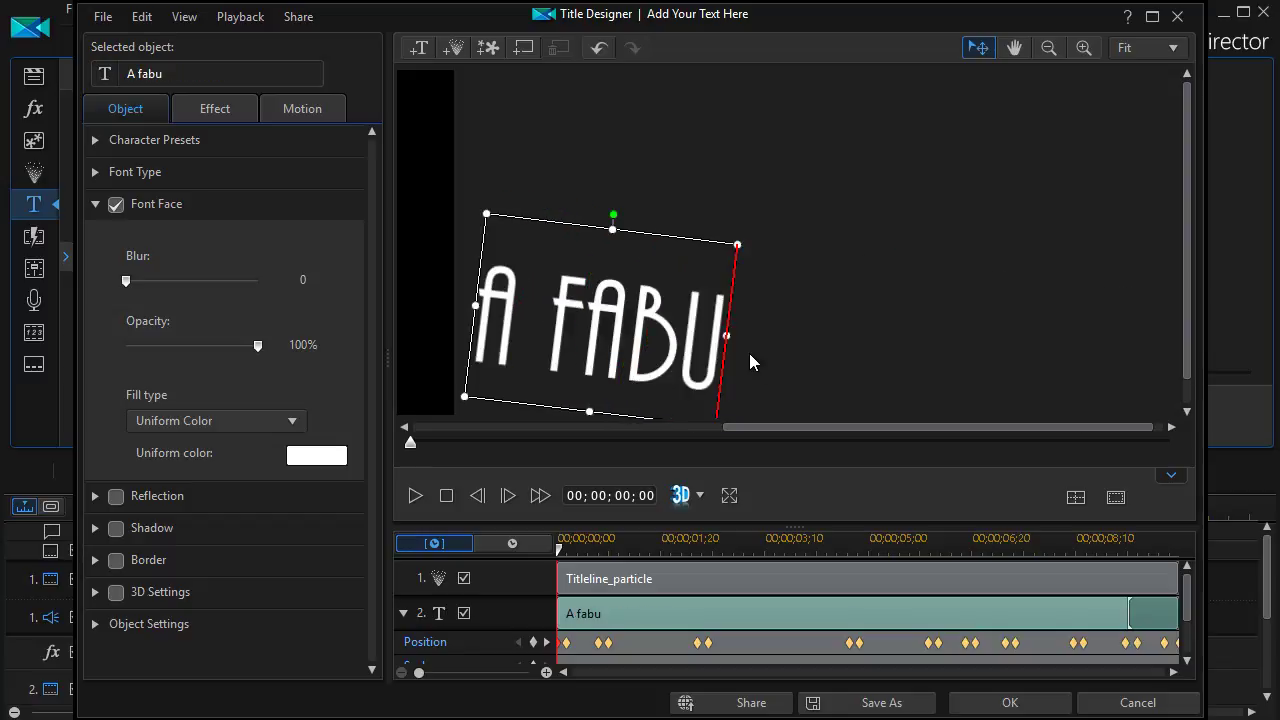
pyautogui.write('lous movie')
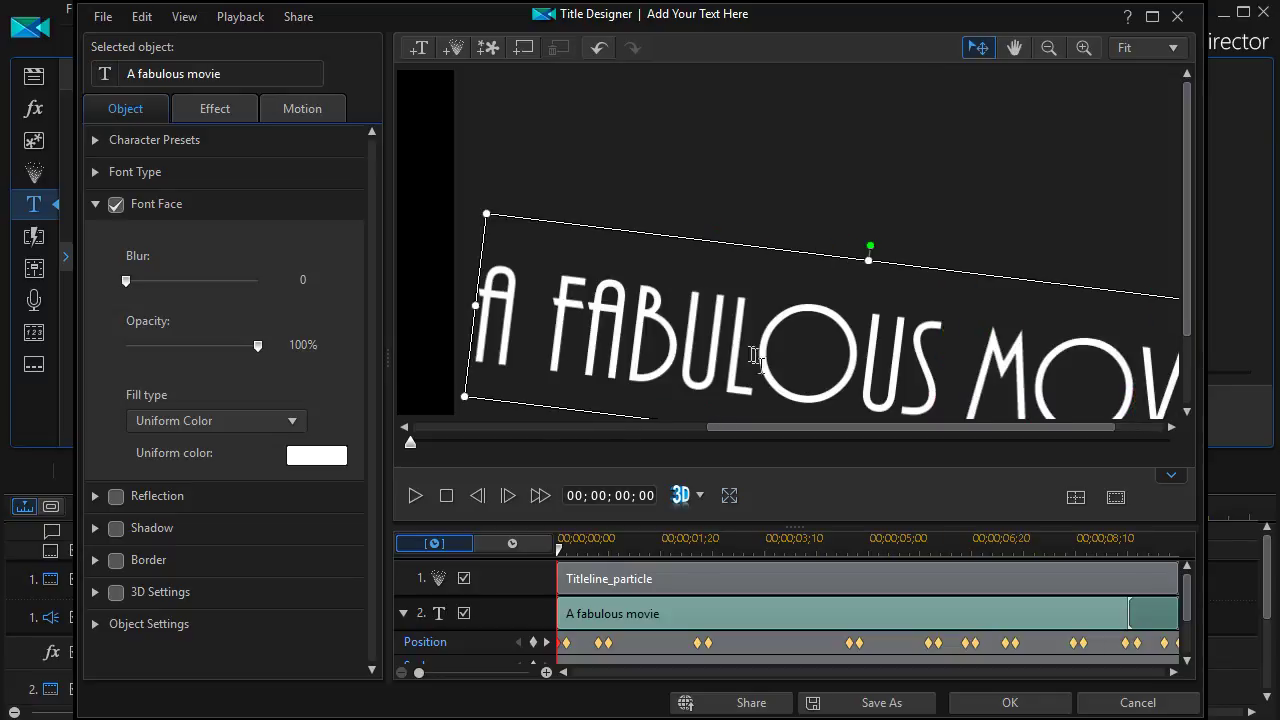
pyautogui.click(1012, 703)
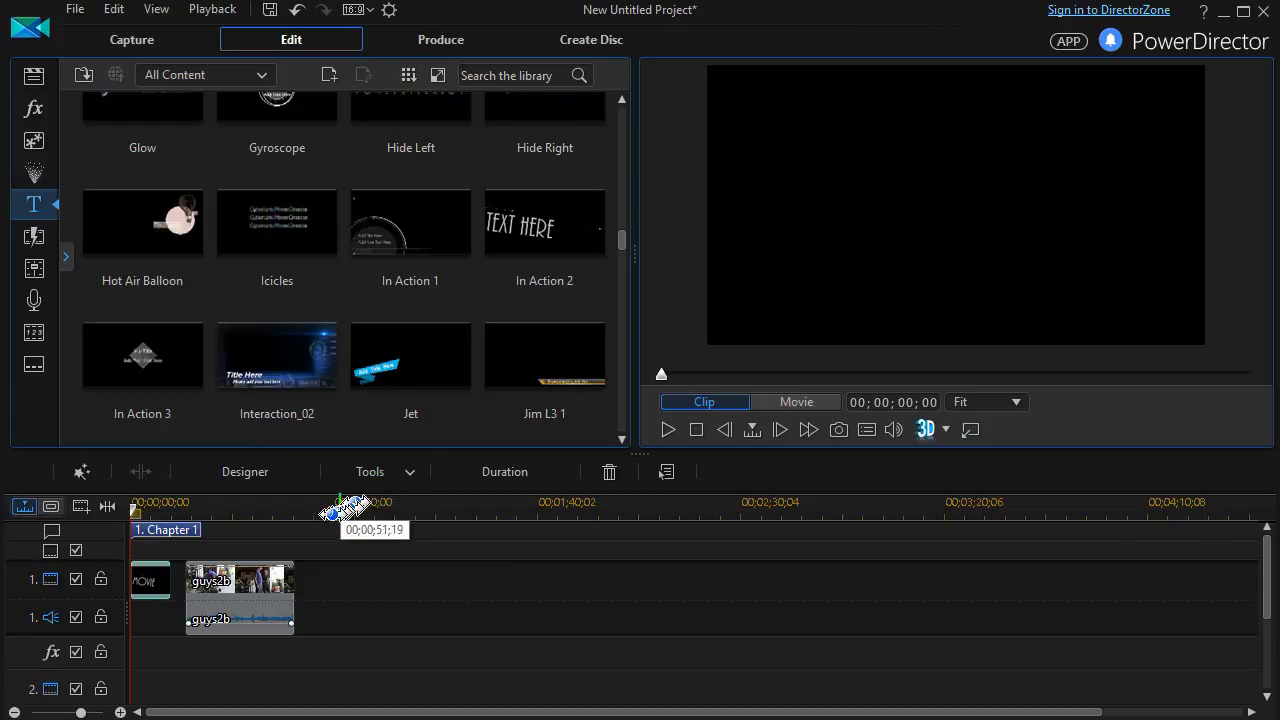
# Play the 'A fabulous movie' title animation, pausing at 00;00;08;05.
pyautogui.click(669, 428)
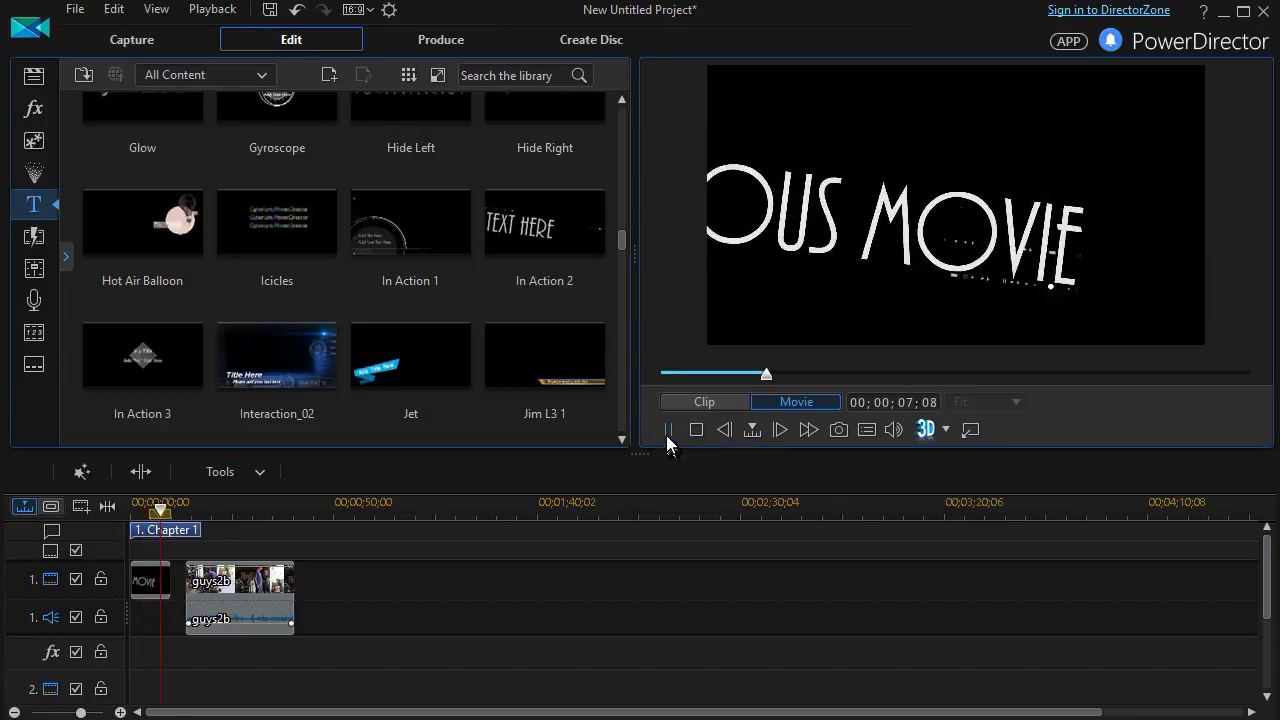
pyautogui.click(668, 430)
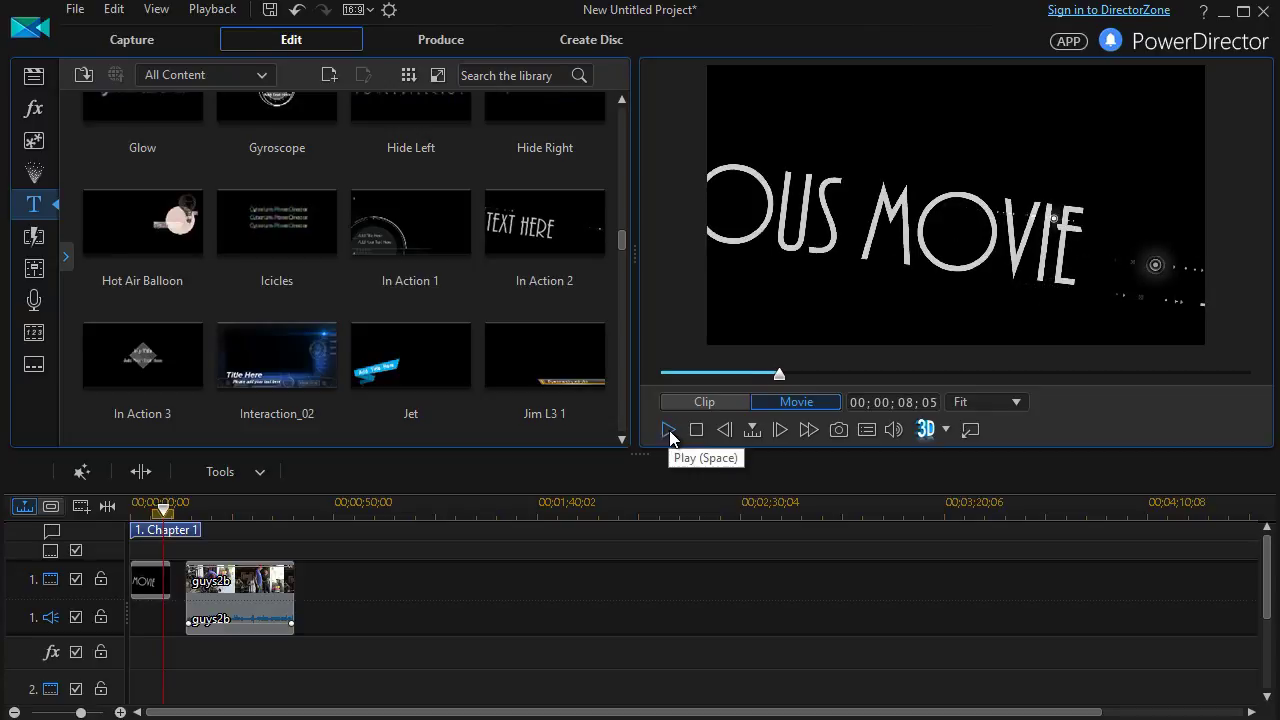